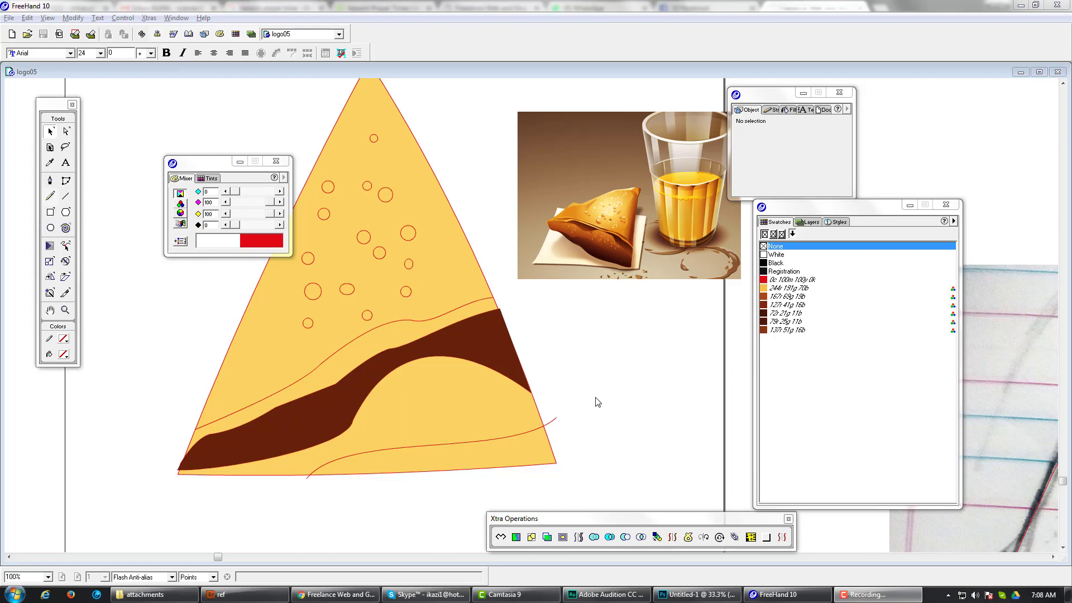
- Close the Object, Swatches and Mixer panels so the samosa drawing is unobstructed
click(843, 93)
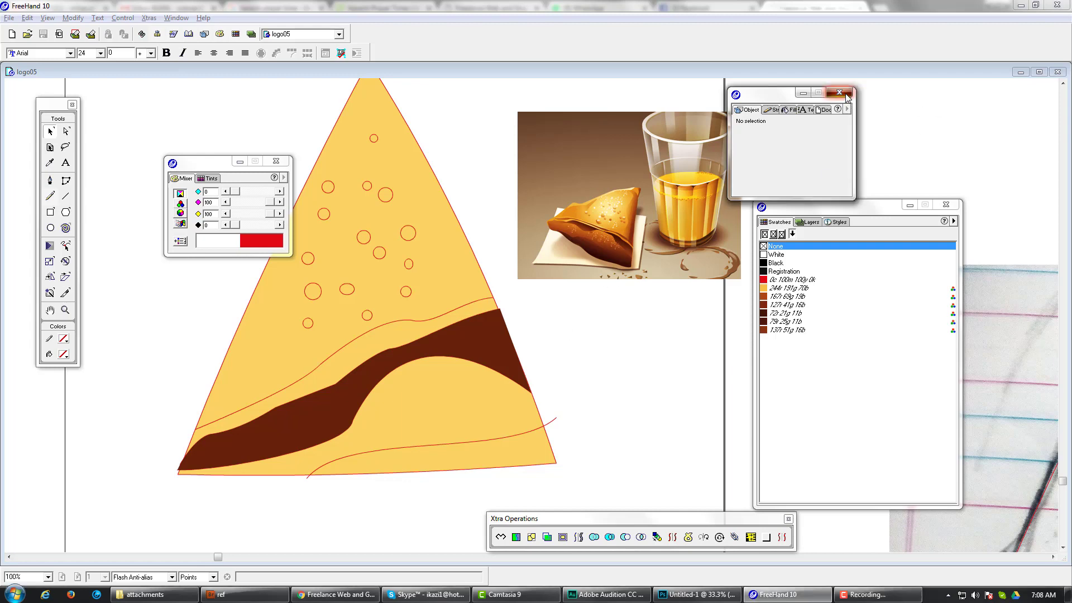
click(945, 206)
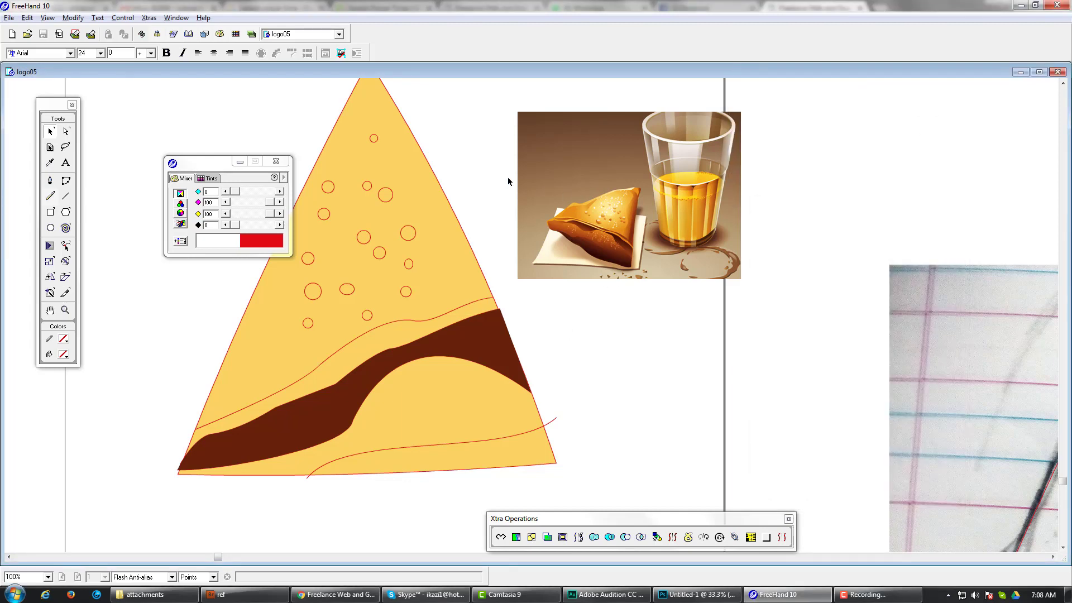
click(276, 162)
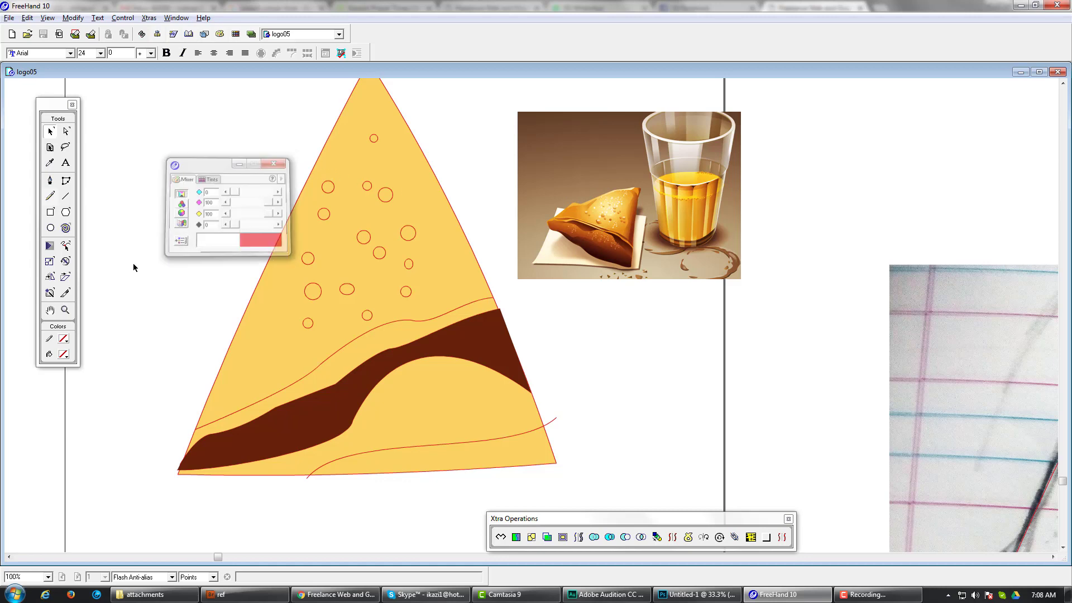
- Pan the drawing slightly down and right, and cancel the download-manager registration dialog
click(49, 310)
drag(463, 312, 496, 352)
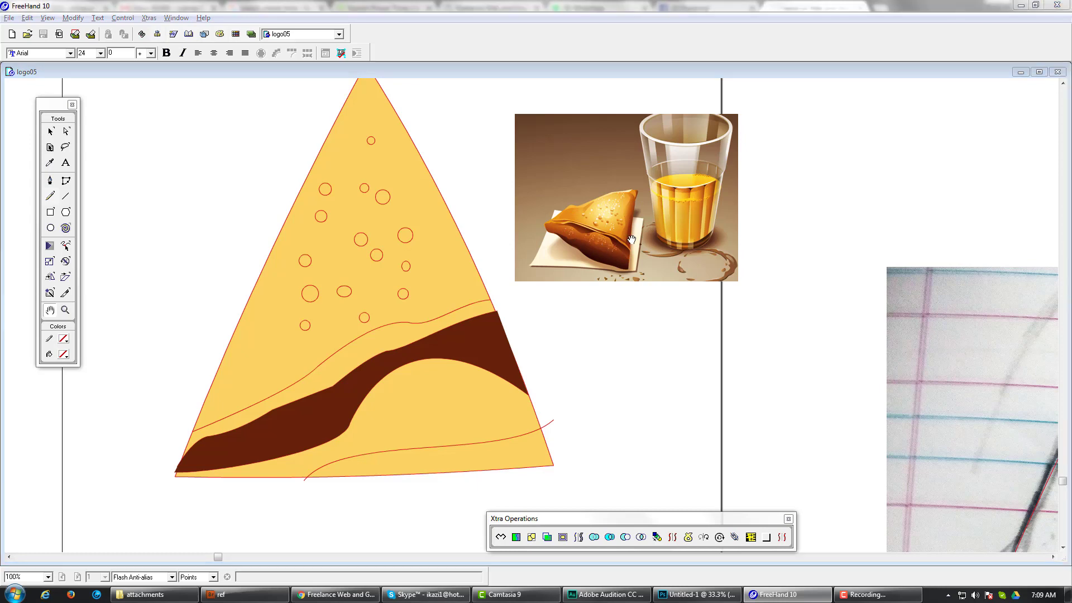
click(640, 345)
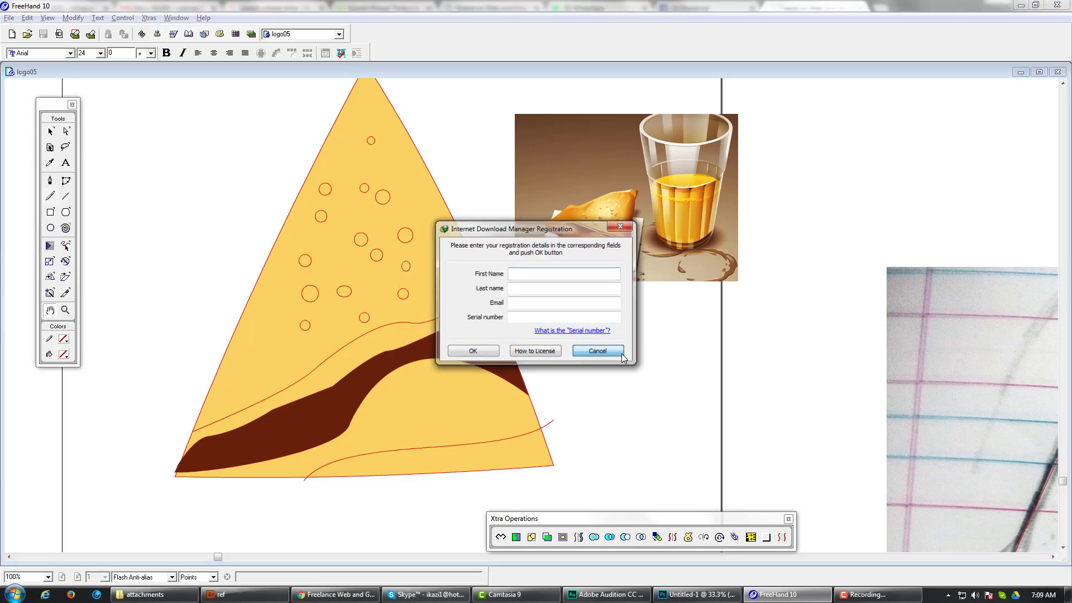
- Dismiss the registration prompt, zoom out to 50% centred between the sketches, then switch to the ref folder in Bridge
click(593, 349)
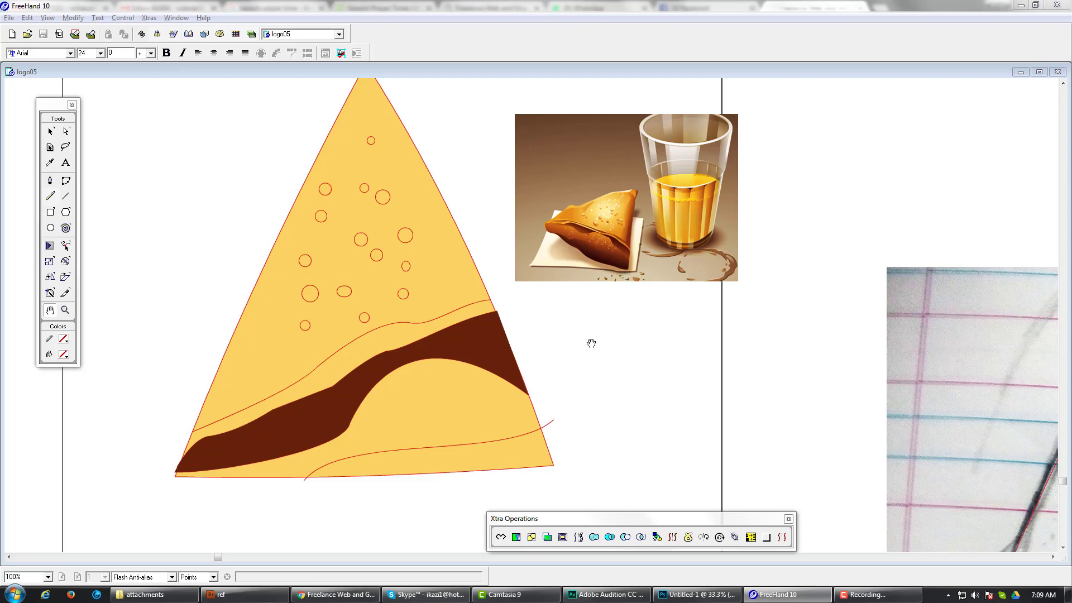
key(ctrl+5)
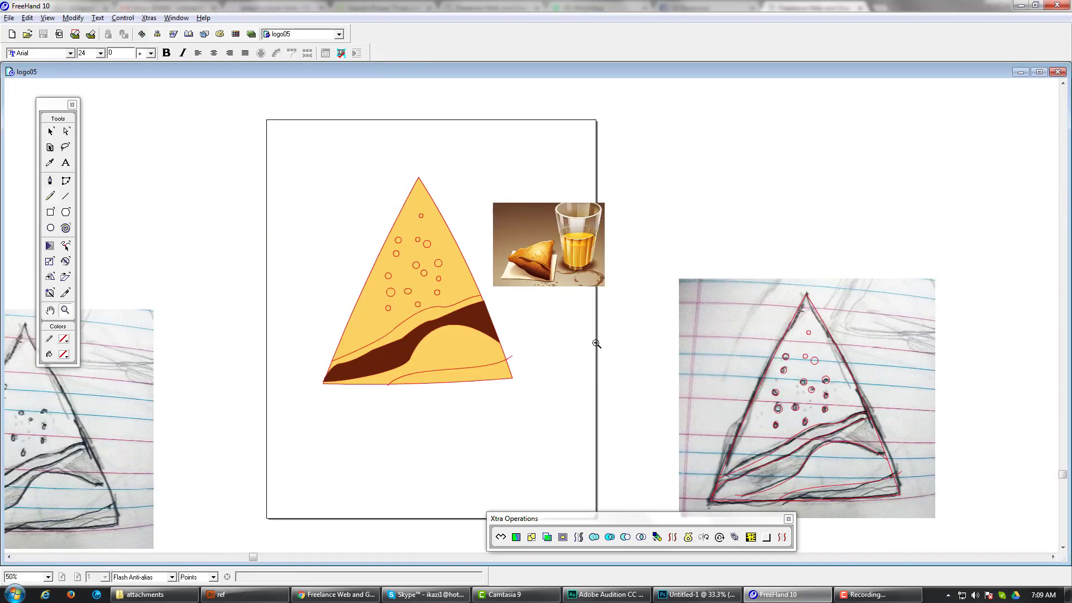
mouse_move(582, 394)
mouse_down()
mouse_move(735, 265)
mouse_move(763, 411)
mouse_move(686, 387)
mouse_move(694, 350)
mouse_move(663, 357)
mouse_up()
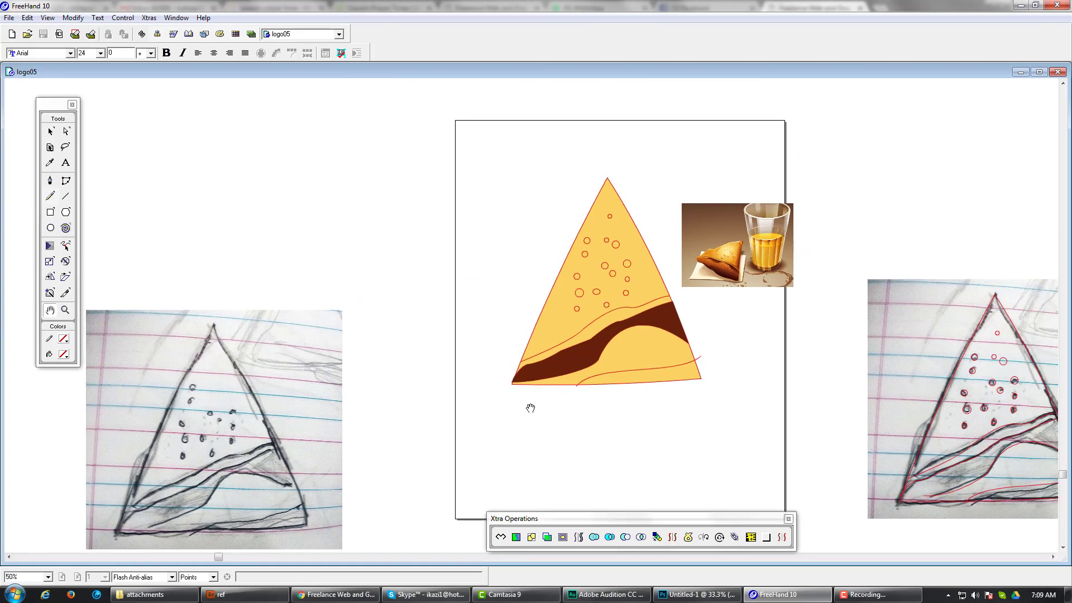
click(282, 594)
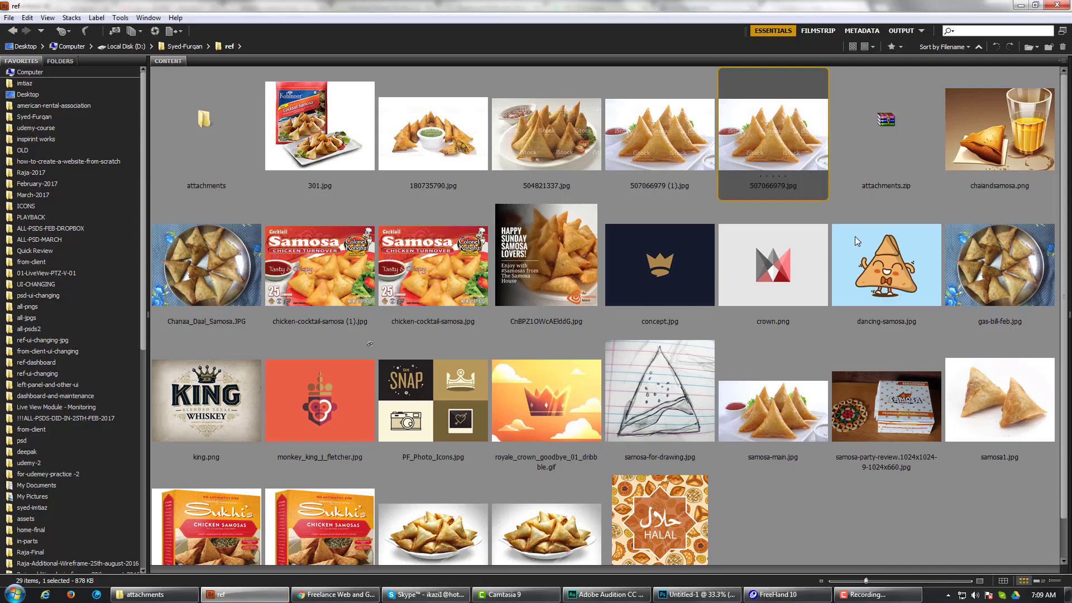
click(769, 287)
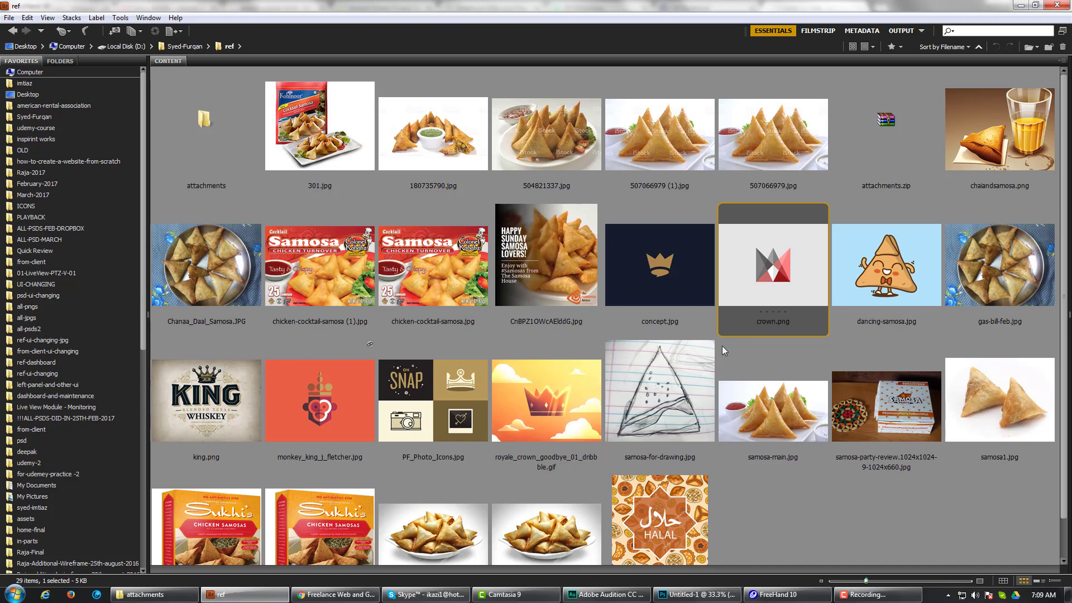
click(565, 400)
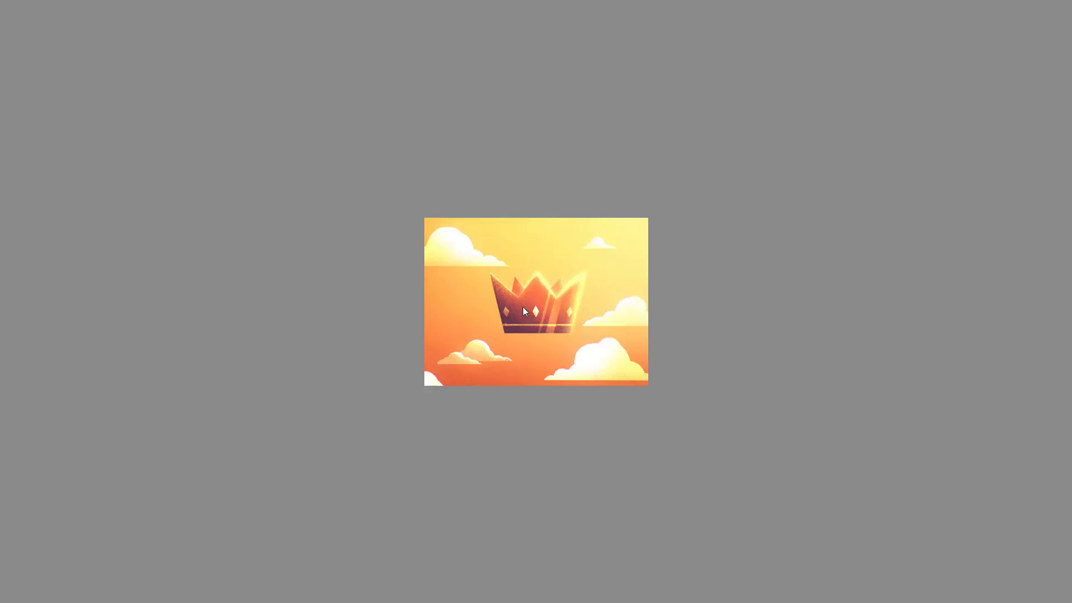
key(Escape)
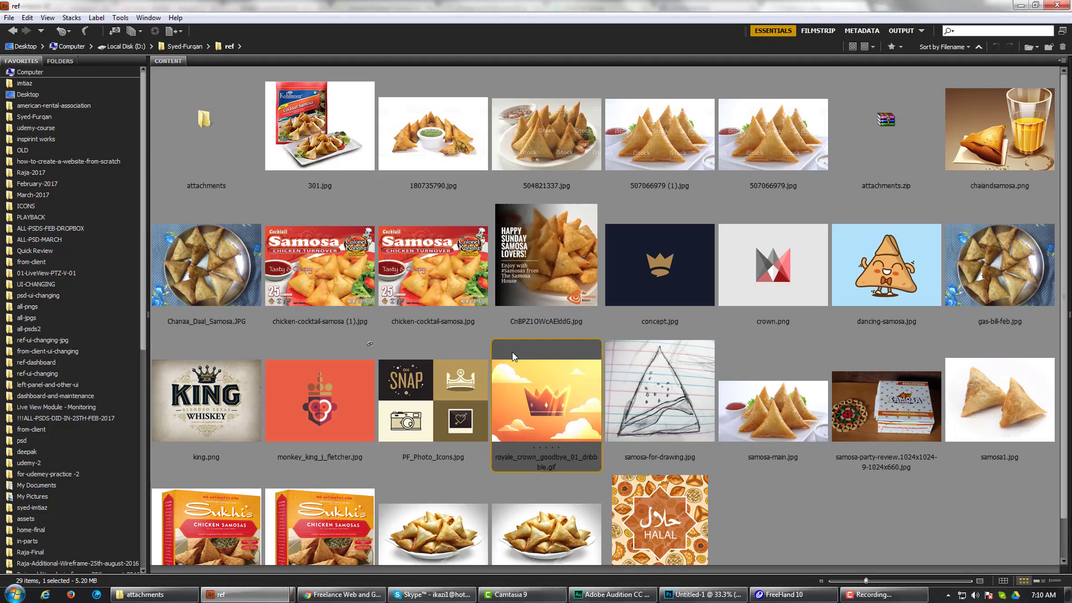
- Return to FreeHand and switch from logo05 to the logo04 document
click(793, 595)
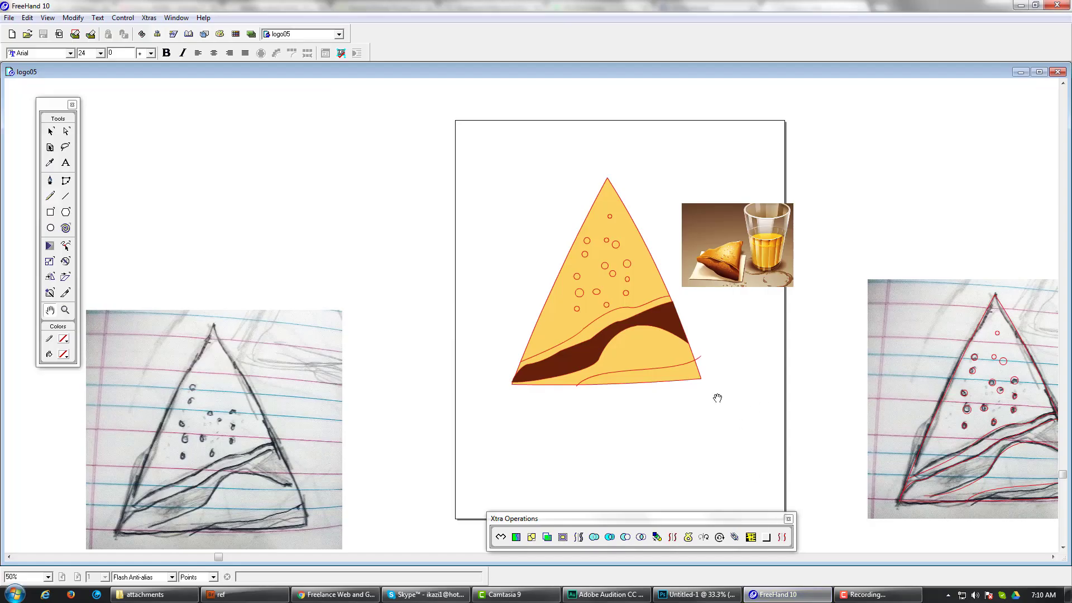
drag(706, 410, 684, 433)
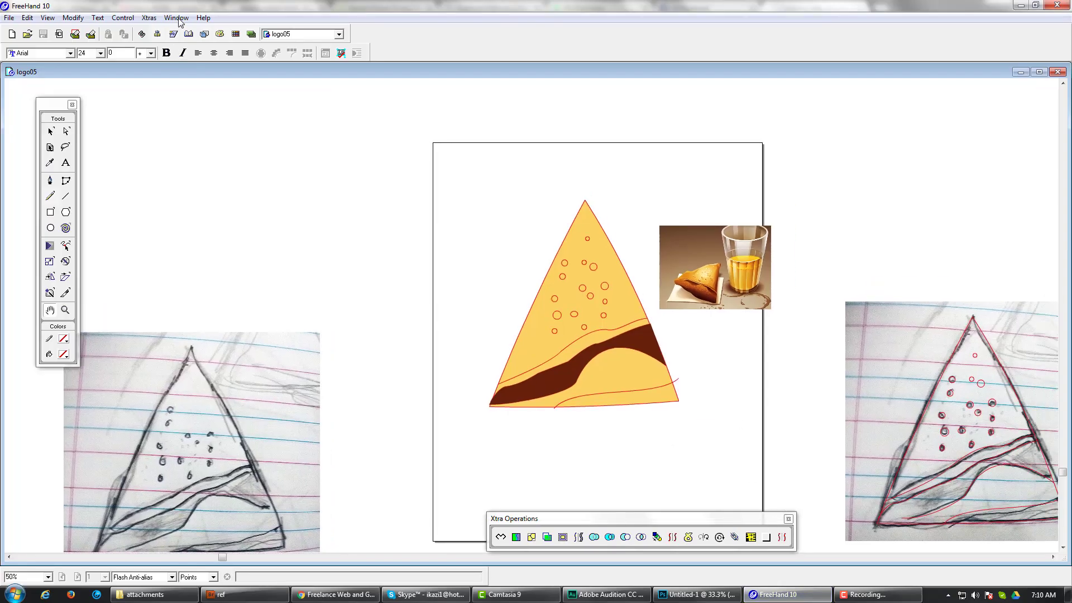
click(177, 18)
click(237, 188)
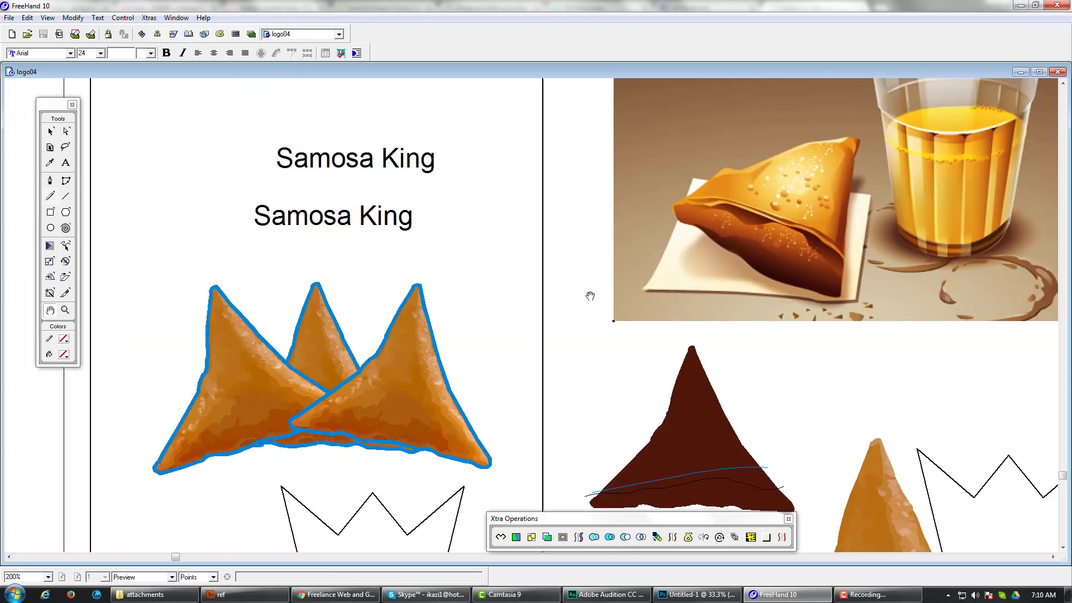
- Zoom and pan over logo04's crown outline and Samosa King text, then switch back to logo05
ctrl+alt+click(734, 373)
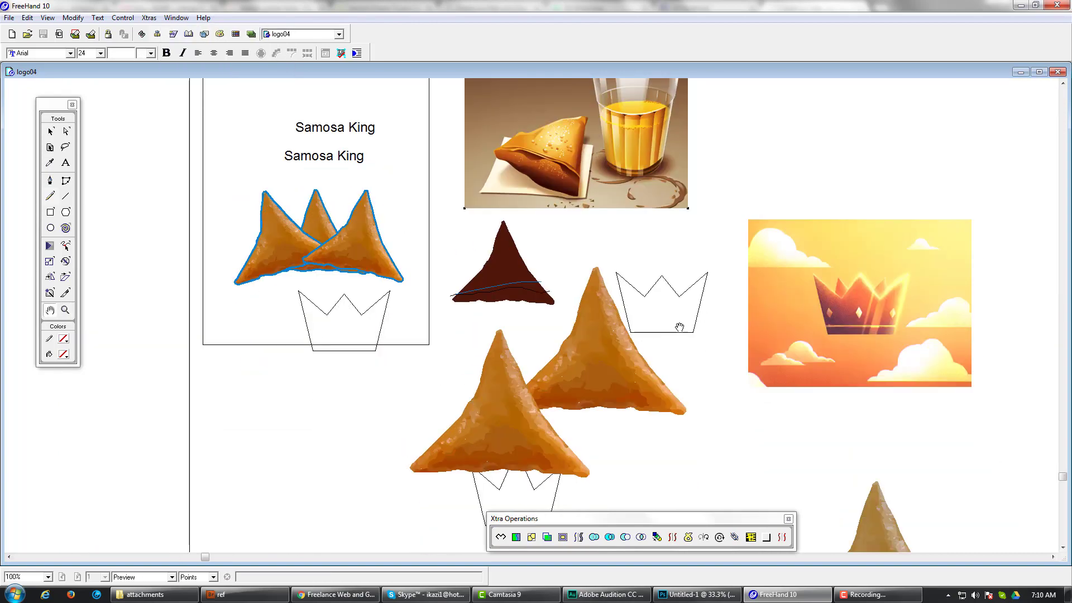
drag(605, 259, 642, 370)
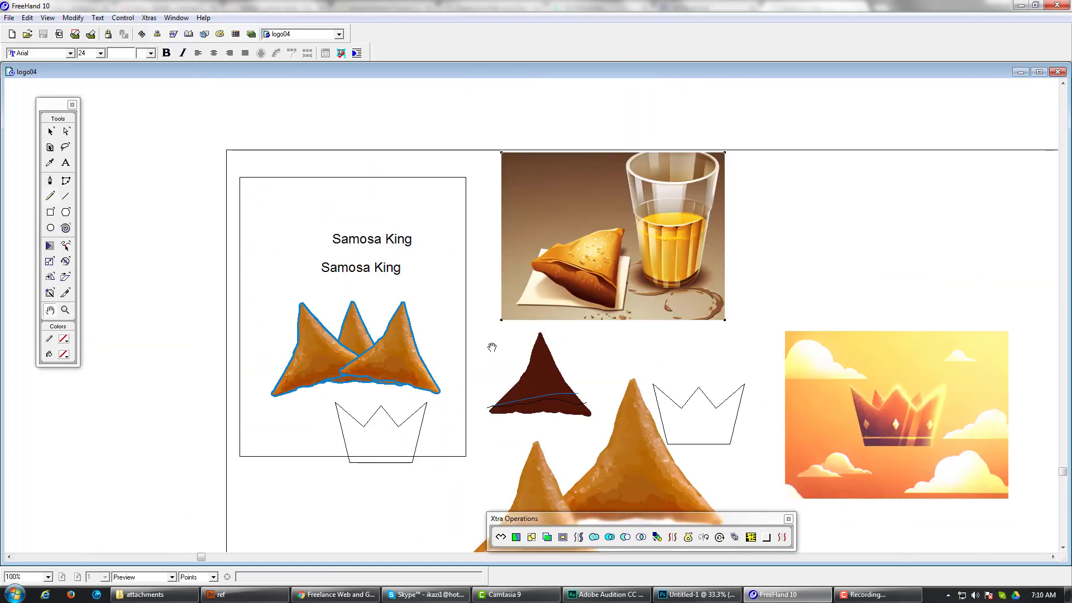
ctrl+click(695, 409)
drag(504, 307, 543, 343)
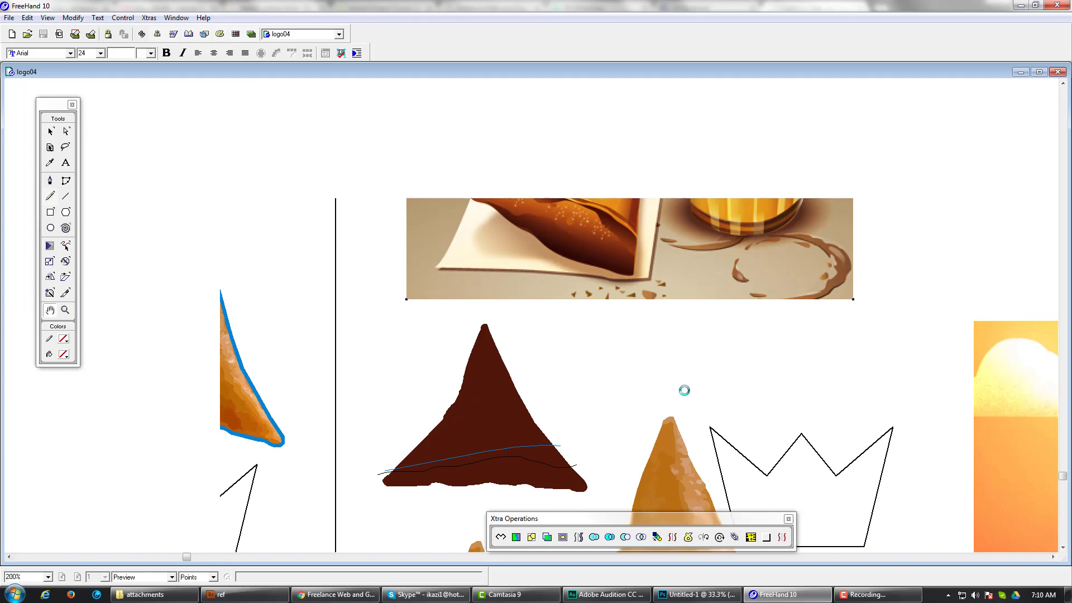
drag(434, 247, 686, 389)
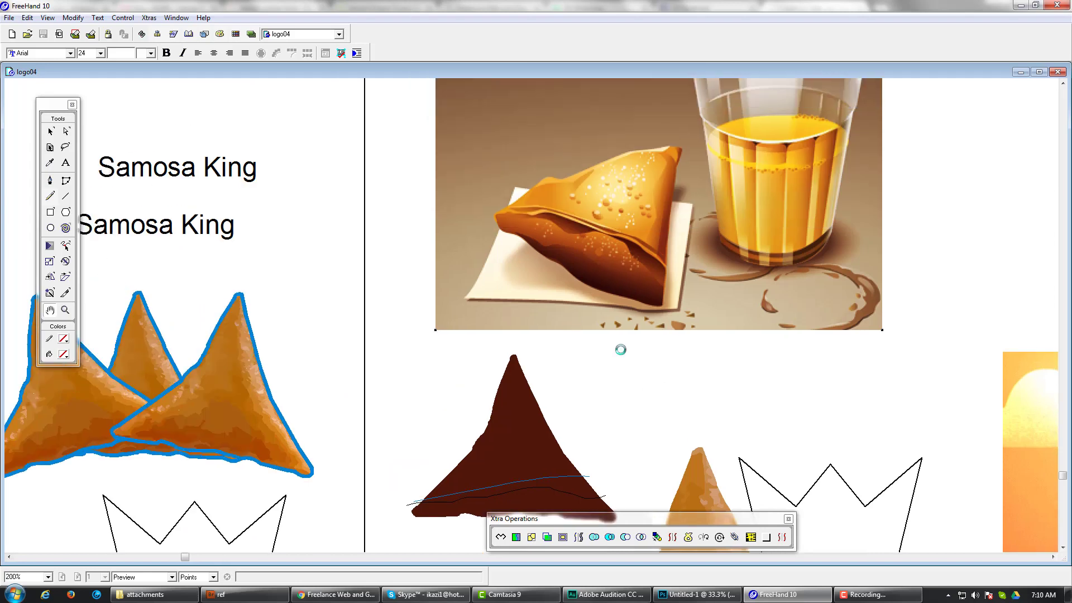
drag(321, 322, 514, 388)
drag(349, 449, 440, 379)
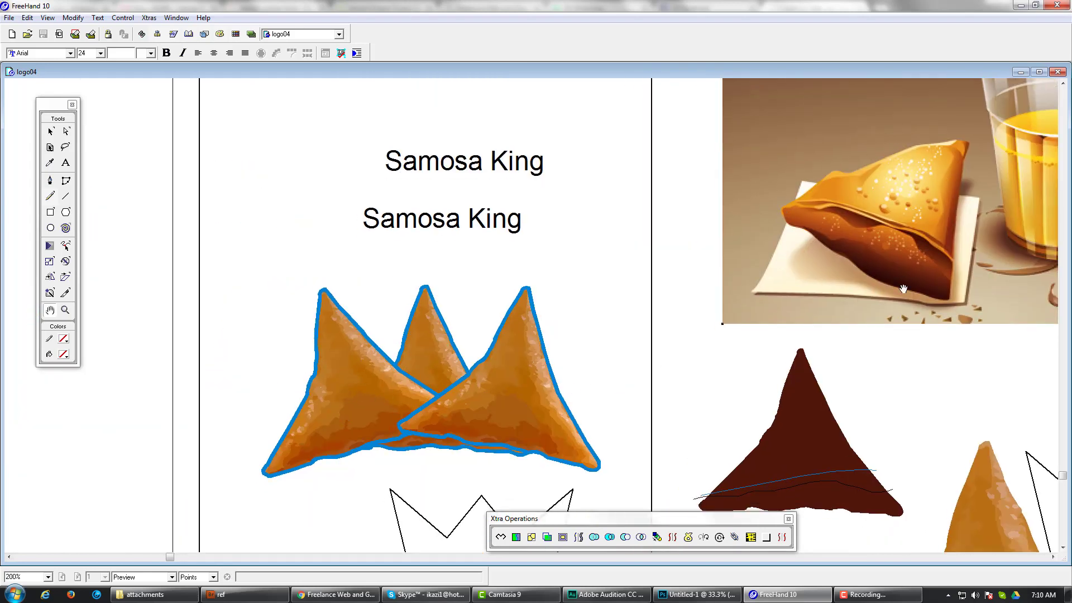
click(183, 22)
click(221, 205)
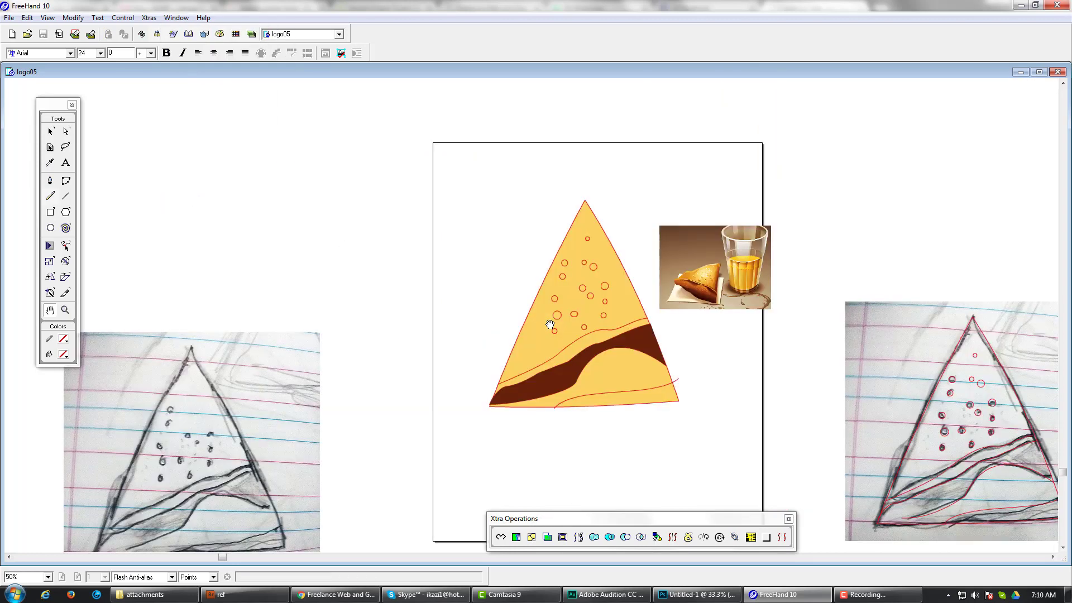
drag(602, 373, 603, 349)
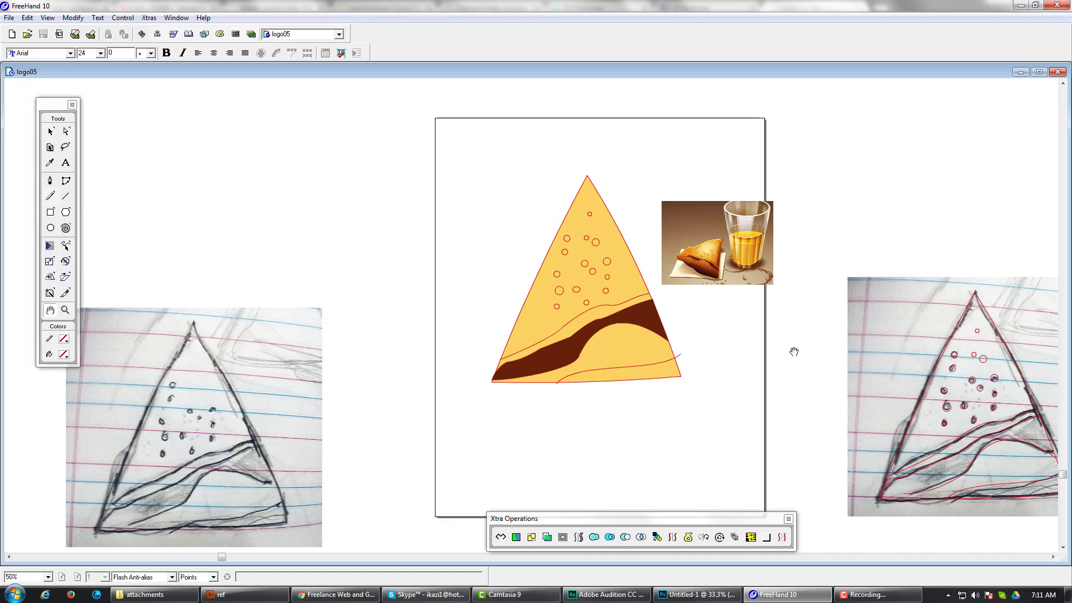
ctrl+click(647, 334)
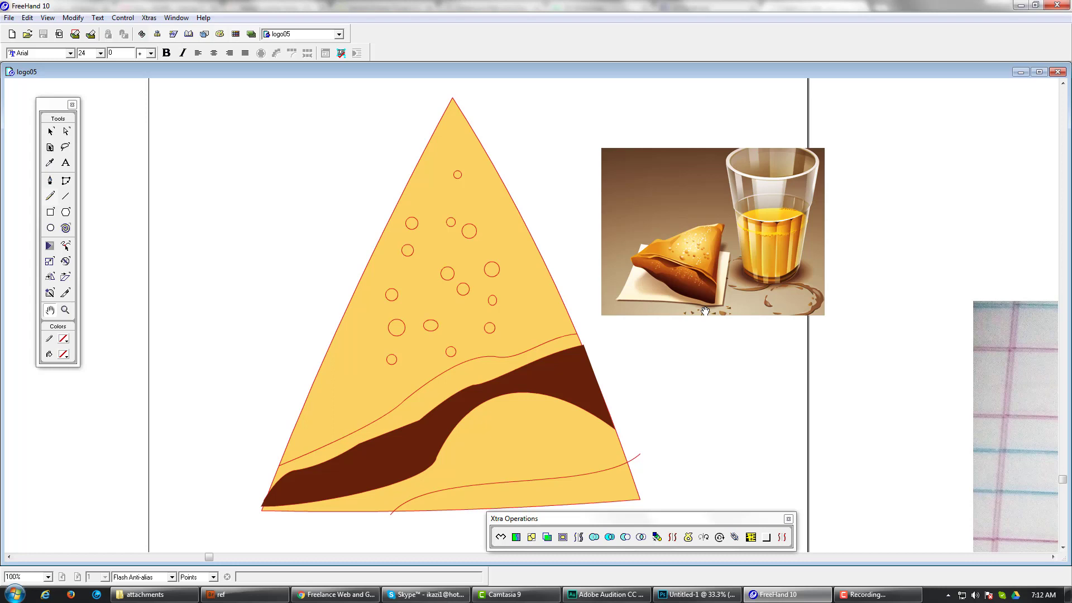
drag(374, 253, 190, 169)
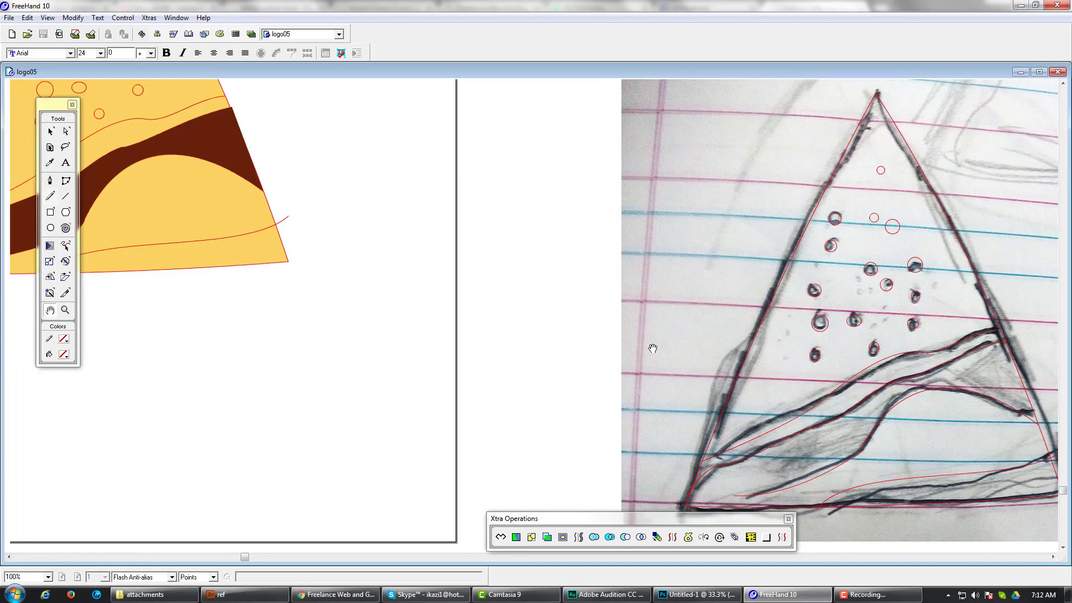
drag(653, 348, 789, 416)
drag(683, 343, 736, 364)
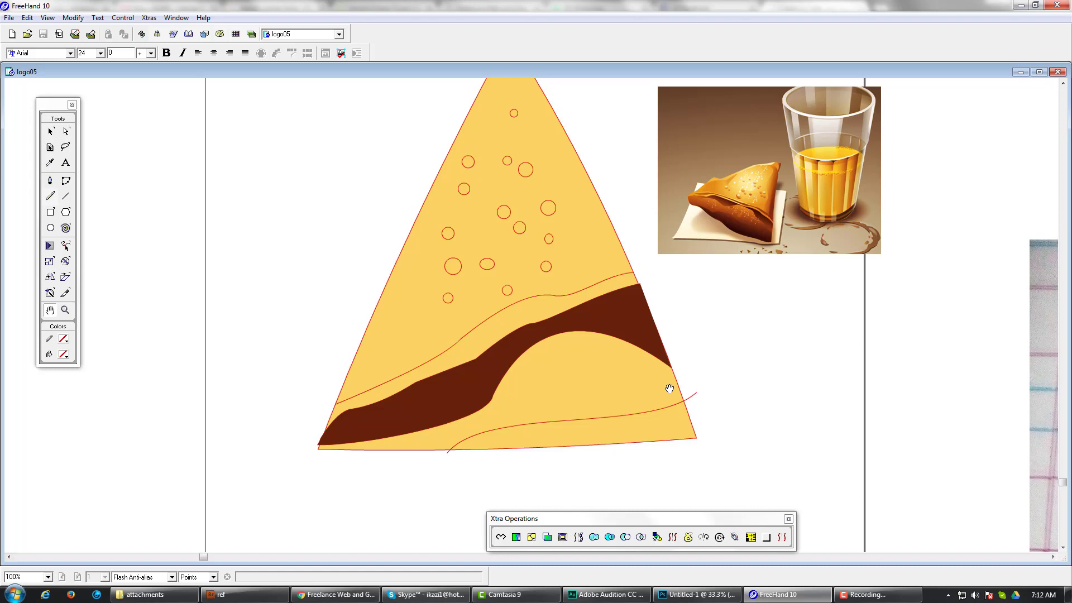
- Switch to Chrome and scroll the designer portfolio page down, then back up to the top
click(335, 594)
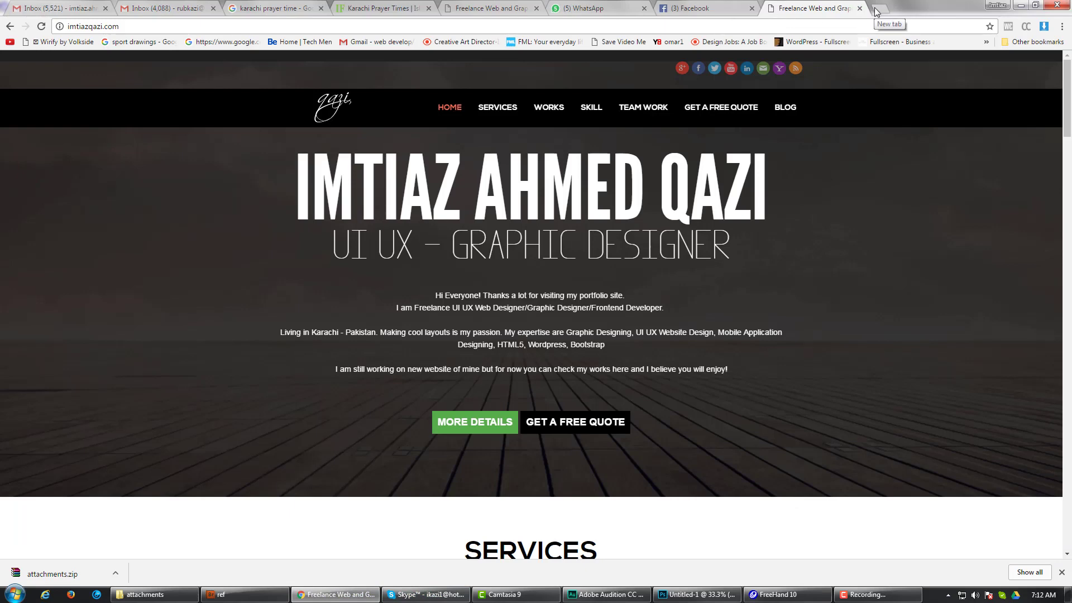
scroll(726, 312, down, 15)
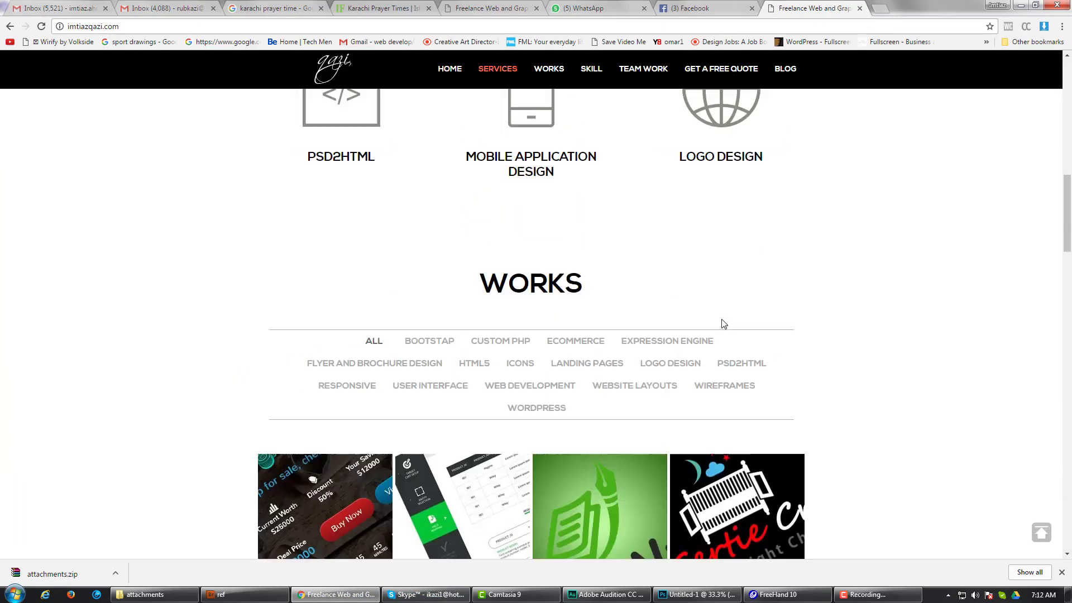
scroll(600, 302, down, 4)
scroll(638, 305, down, 2)
scroll(637, 305, down, 5)
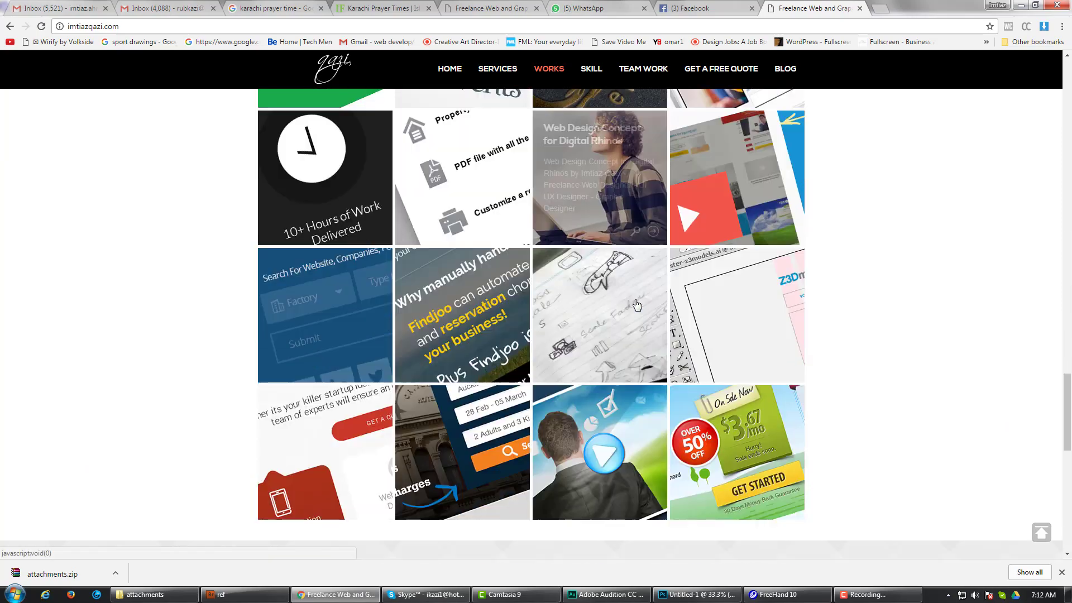
scroll(637, 305, down, 5)
scroll(637, 304, up, 8)
scroll(637, 304, up, 9)
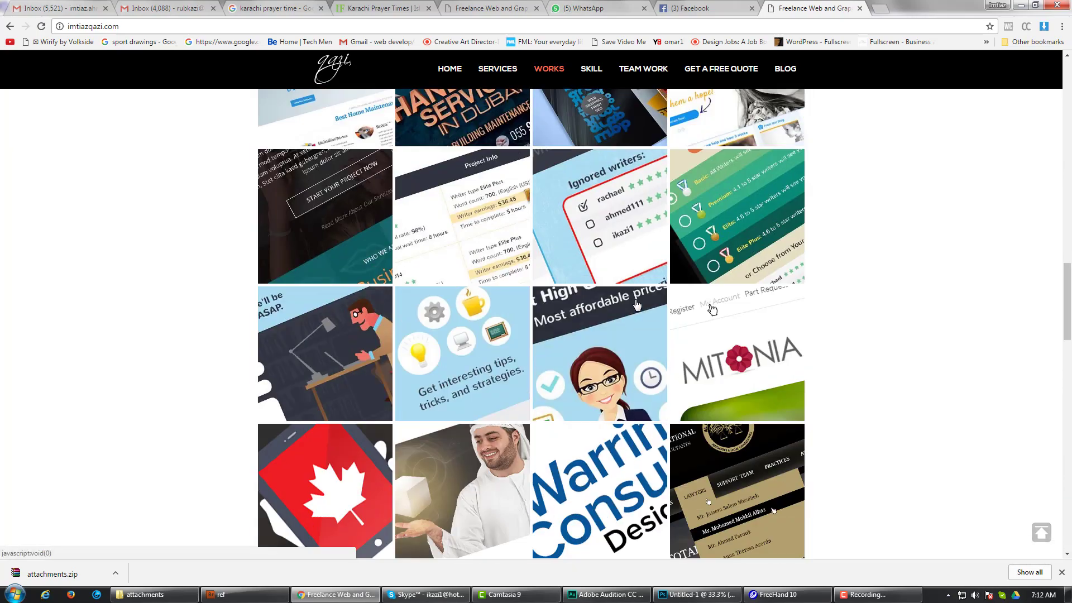
scroll(638, 304, up, 5)
scroll(637, 304, up, 3)
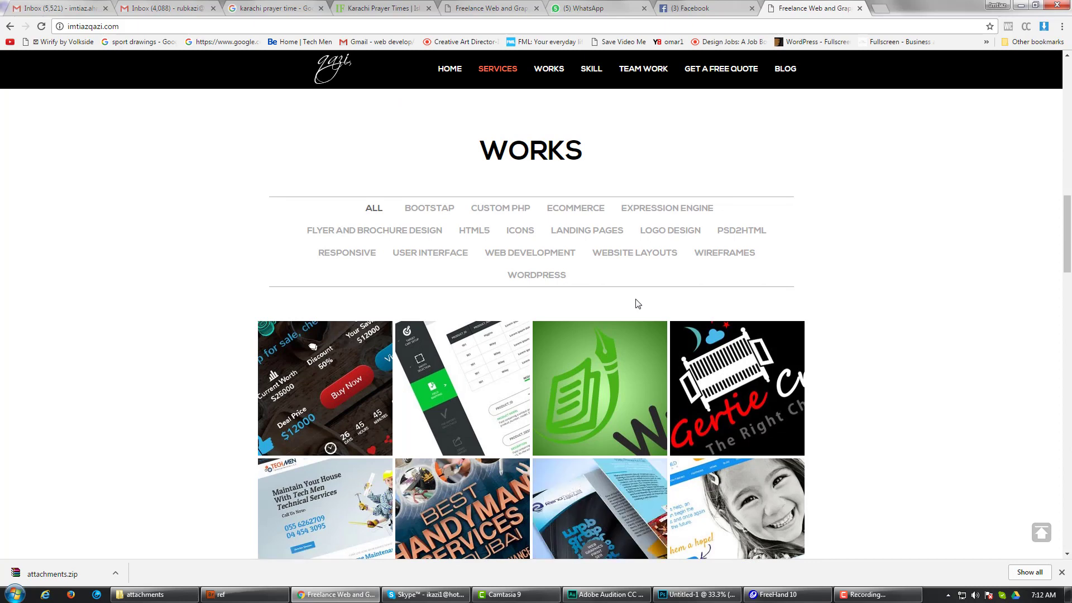
scroll(688, 292, up, 1)
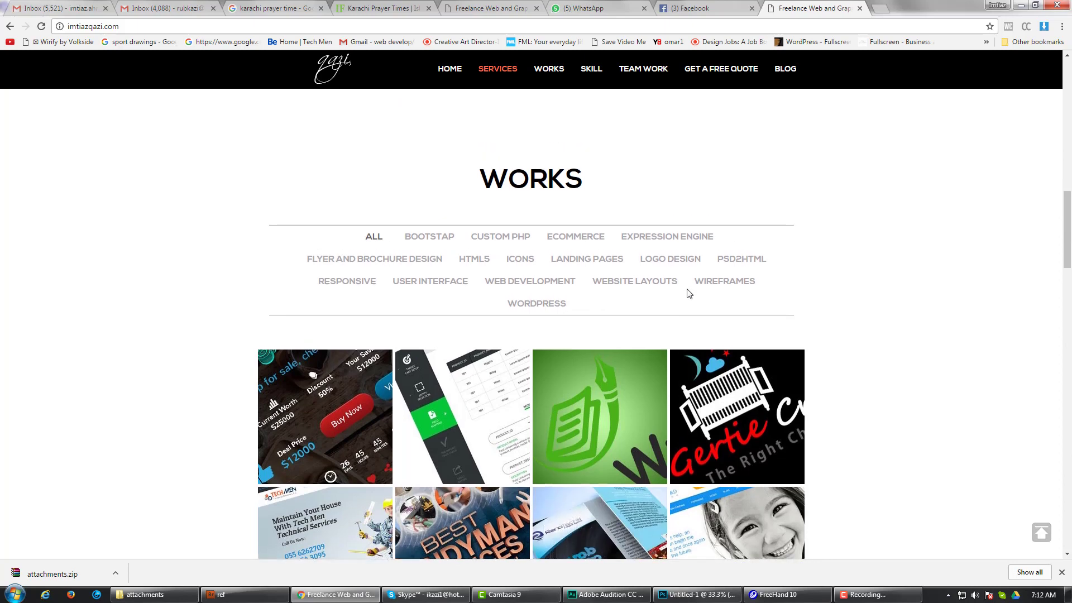
scroll(688, 293, up, 5)
scroll(688, 293, up, 5)
scroll(688, 292, up, 4)
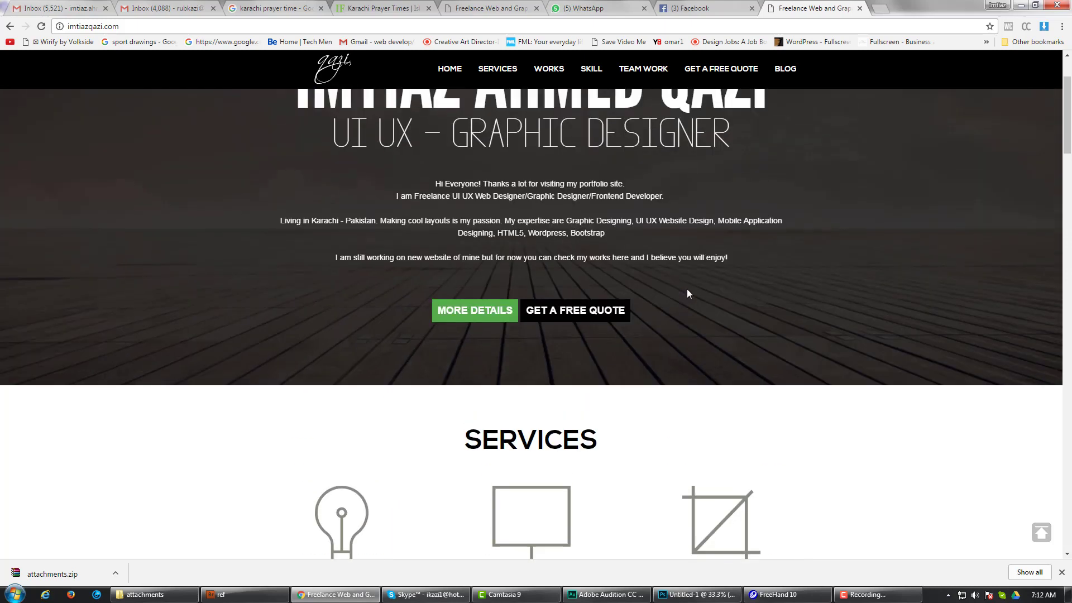
scroll(687, 292, up, 2)
- In a new tab, go to dribbble.com
click(880, 8)
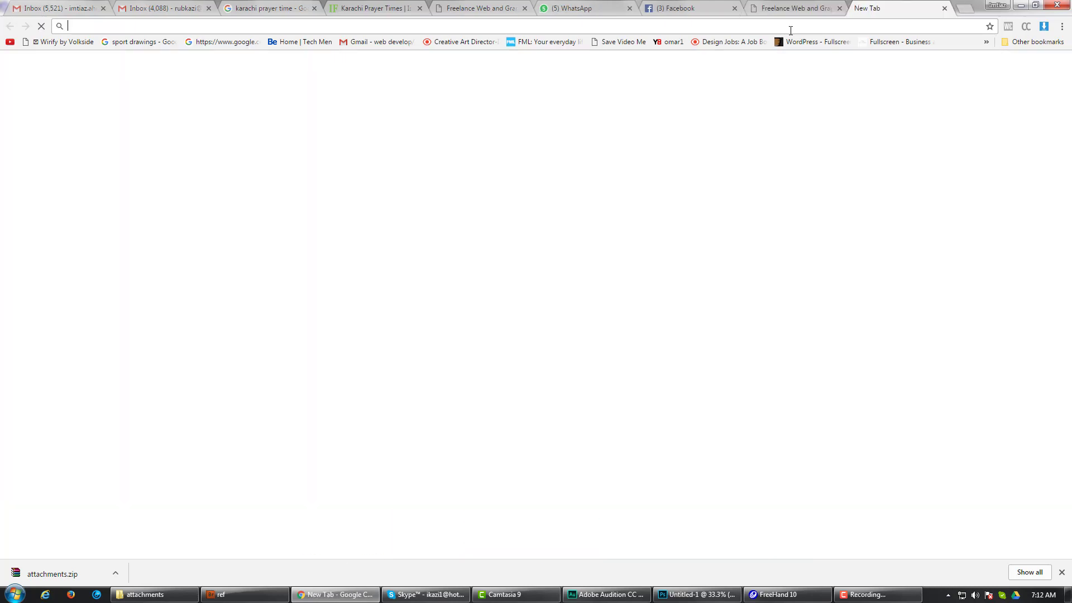
text(dribbble.com)
key(Return)
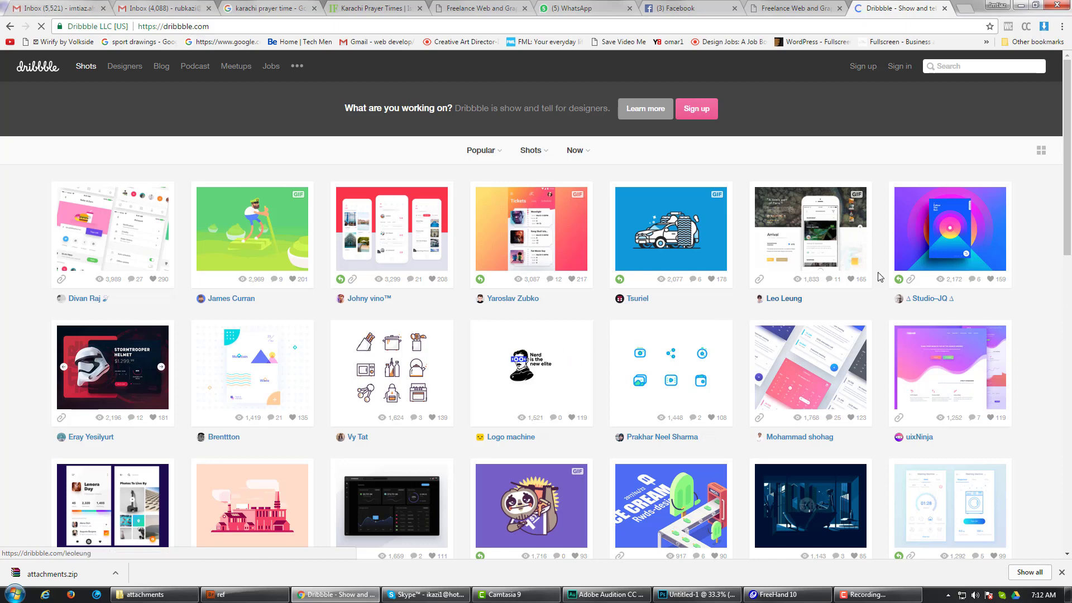
mouse_move(950, 229)
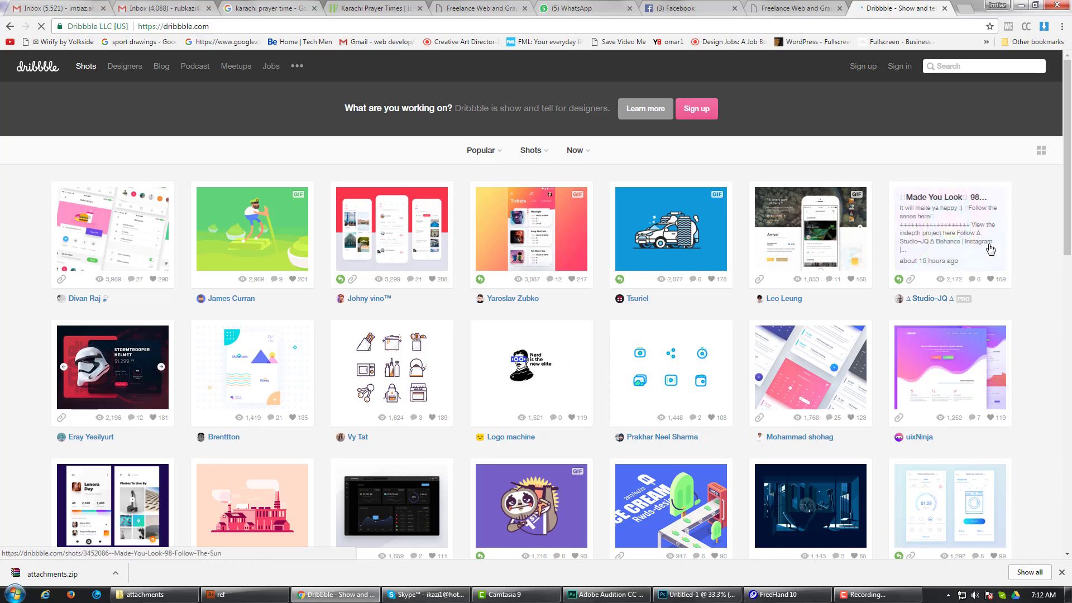
- Open the Made You Look 98 | Follow The Sun shot and view its attachment full-size
click(943, 243)
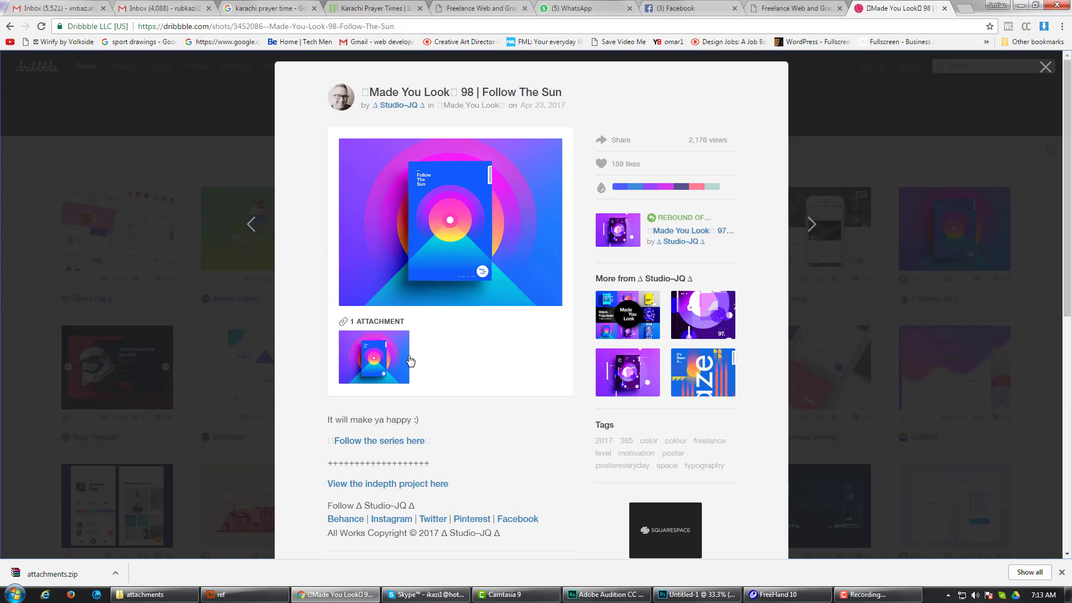
click(397, 363)
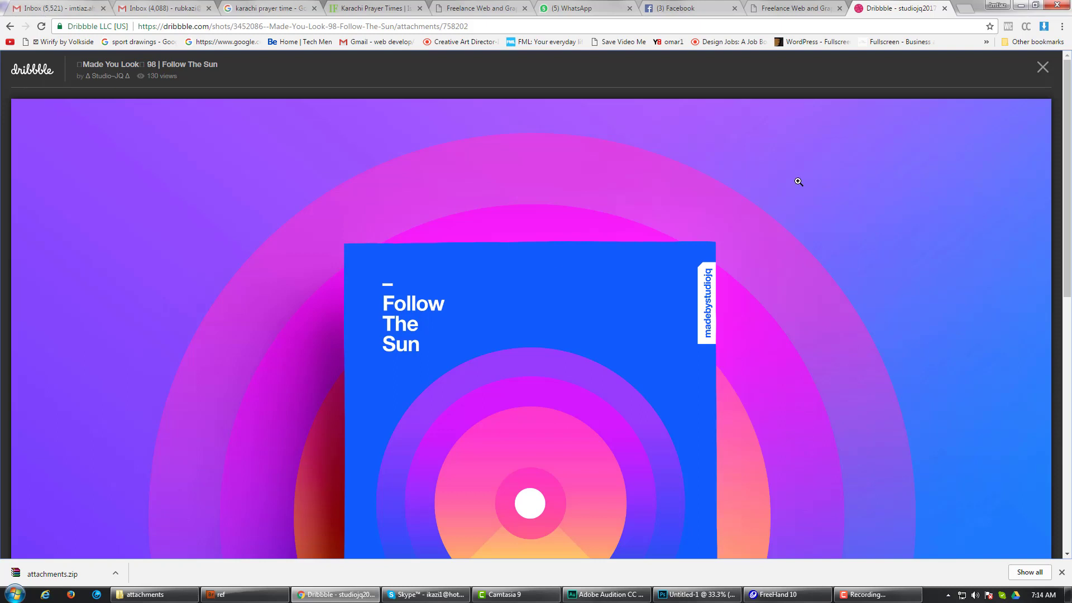
- Close the full-size attachment to return to the Follow The Sun shot page
click(1042, 65)
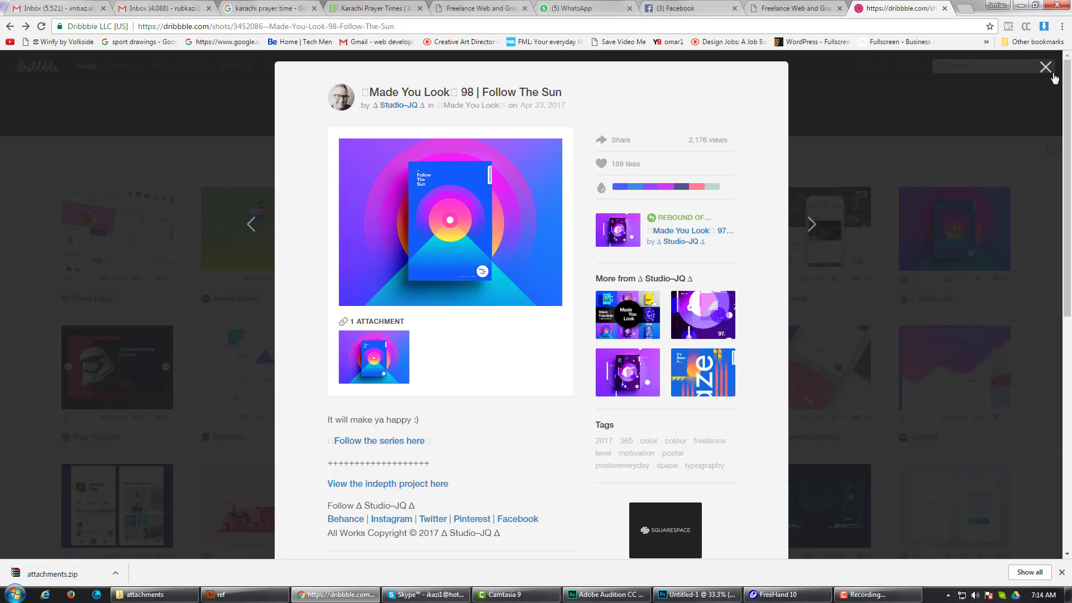
- Close Follow The Sun, open the Layout Mode Switch shot, step back and forth, and enlarge its preview
click(1046, 67)
click(853, 241)
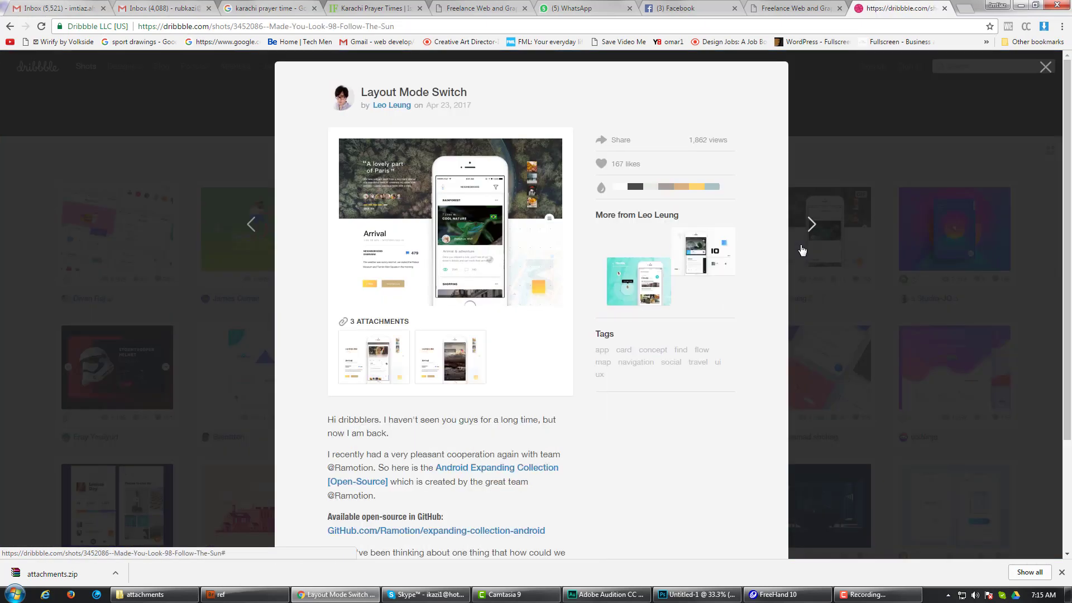
click(809, 226)
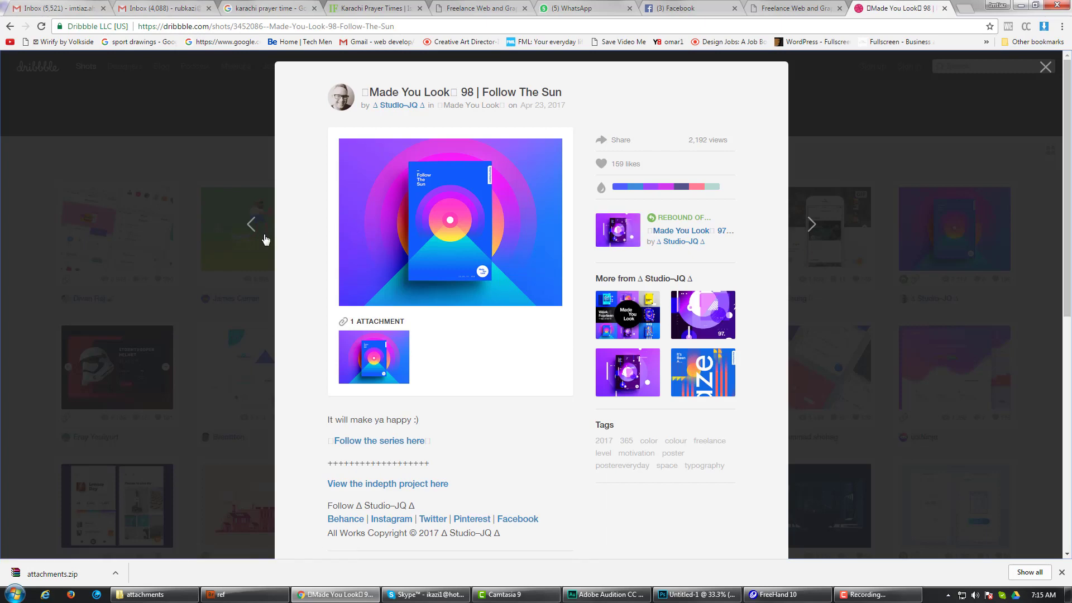
click(255, 230)
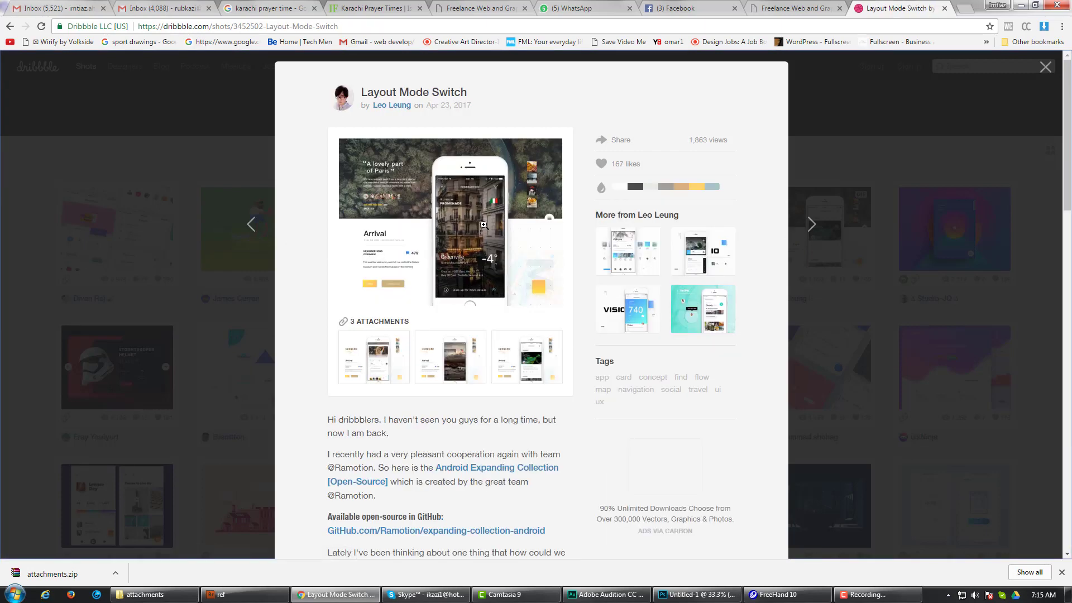
click(426, 252)
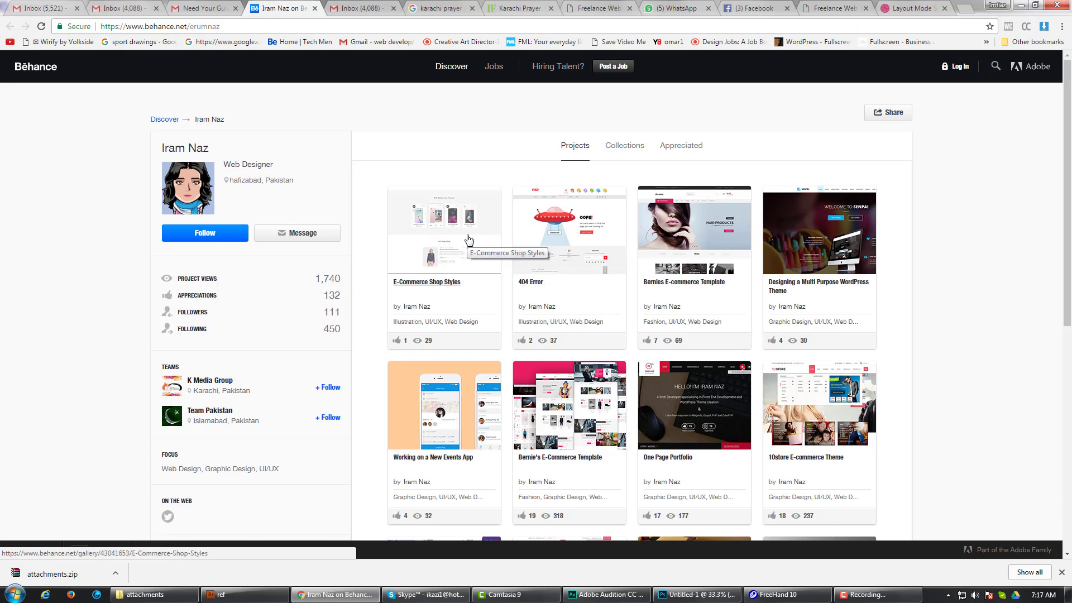
- Open the E-Commerce Shop Styles project and show its image full-screen at full width
click(469, 240)
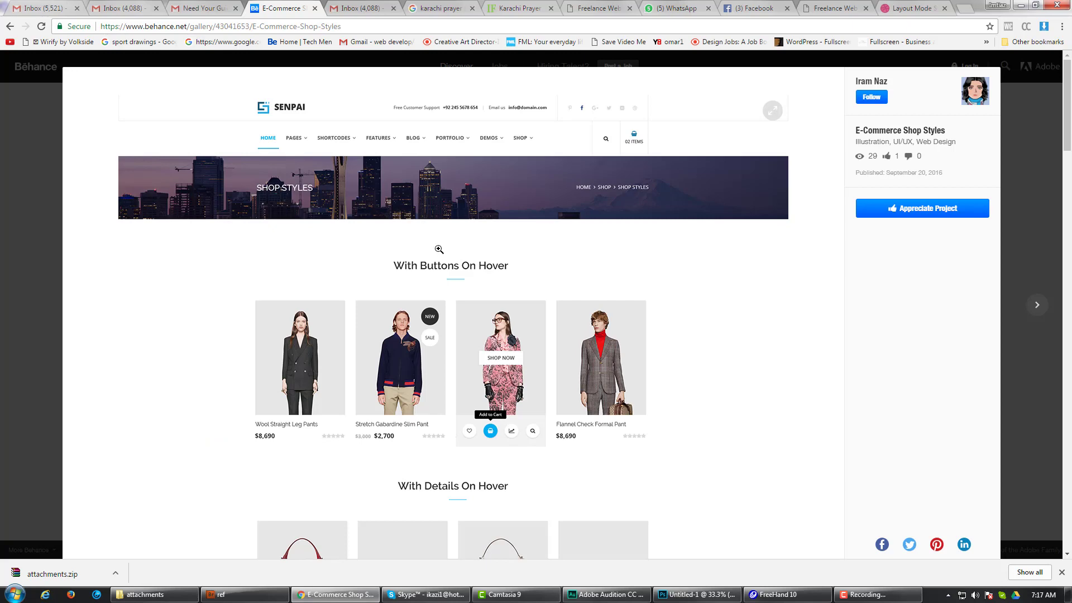
click(439, 249)
click(562, 210)
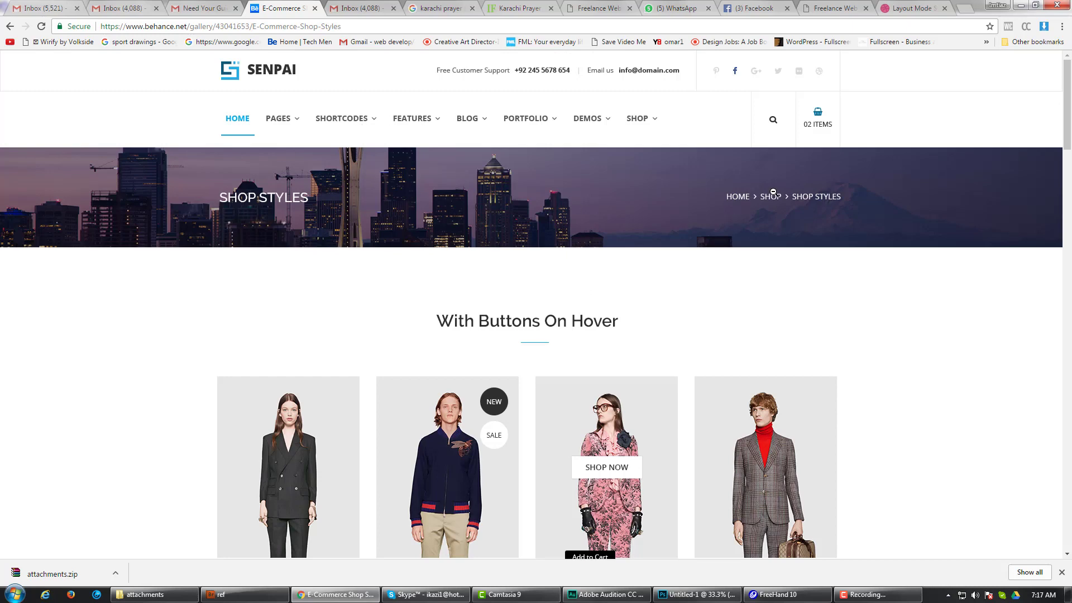
- Scroll down and back up through the Senpai shop mockup
scroll(549, 312, down, 5)
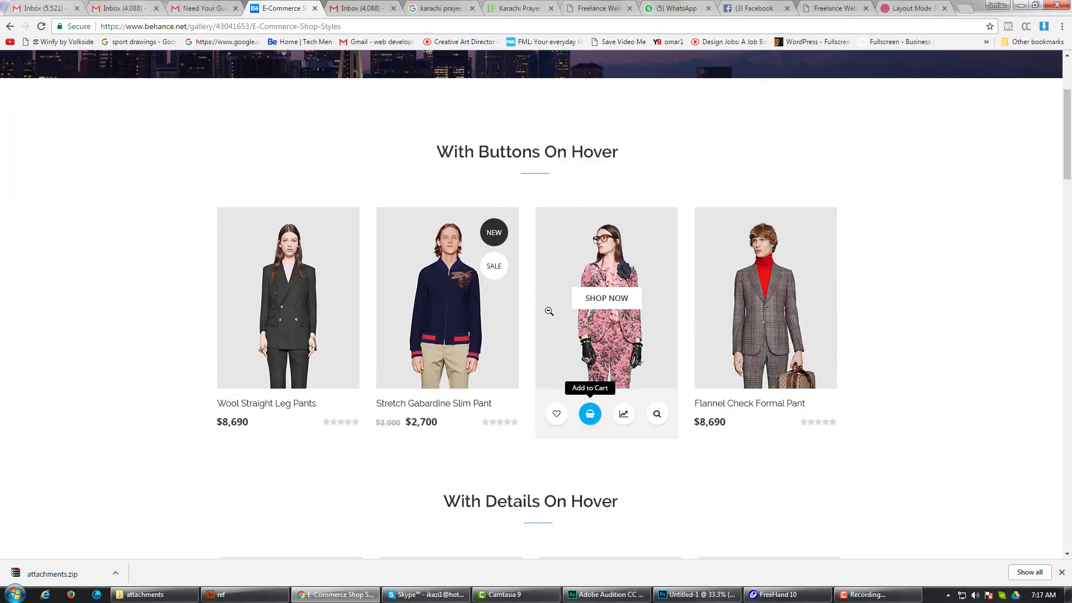
scroll(549, 311, down, 2)
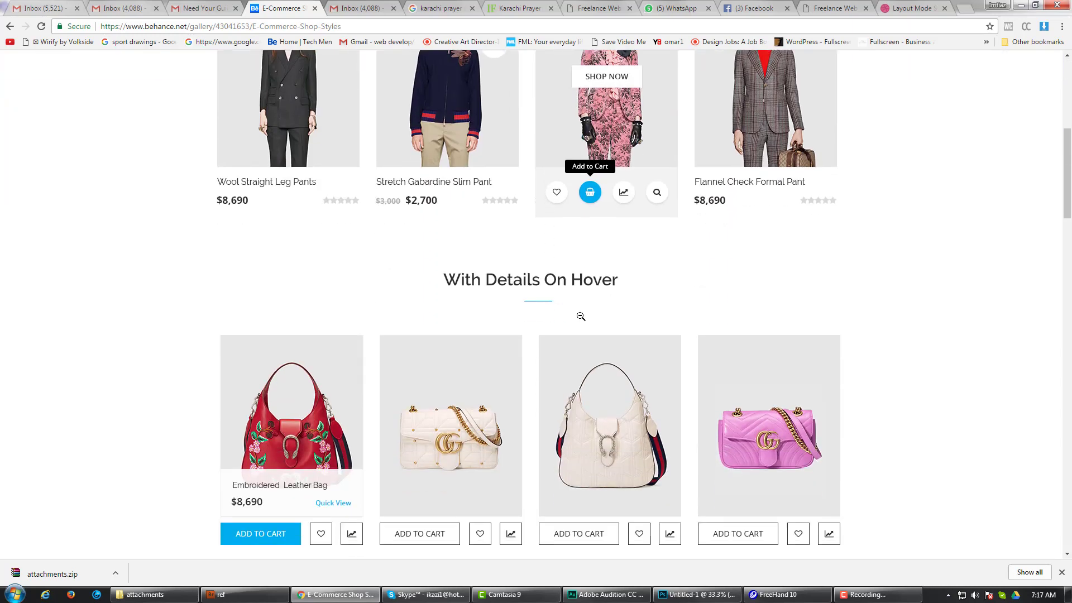
scroll(581, 316, down, 3)
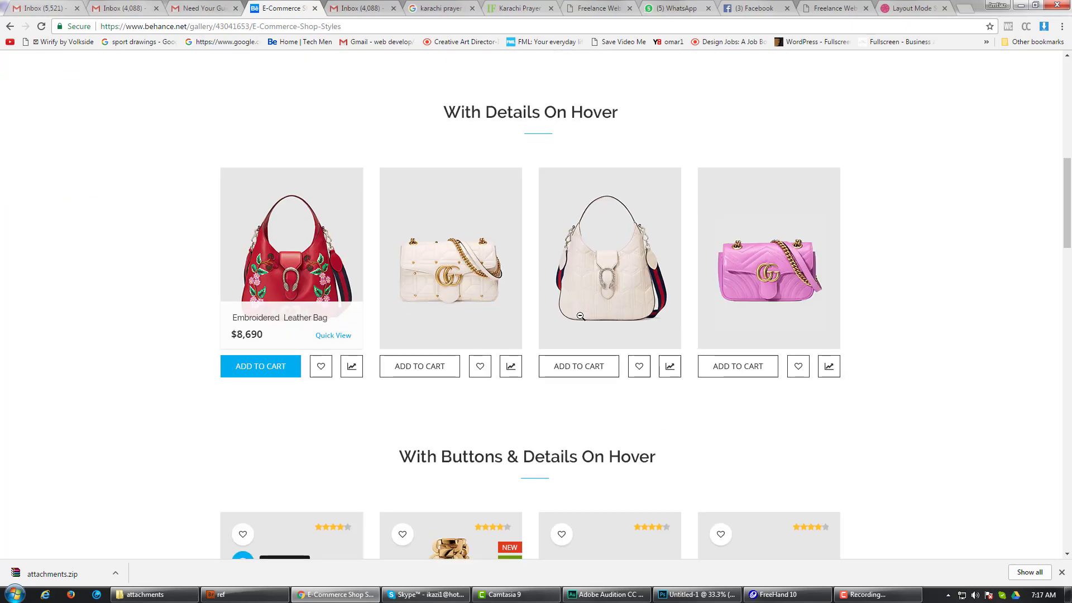
scroll(584, 324, up, 5)
scroll(598, 335, up, 1)
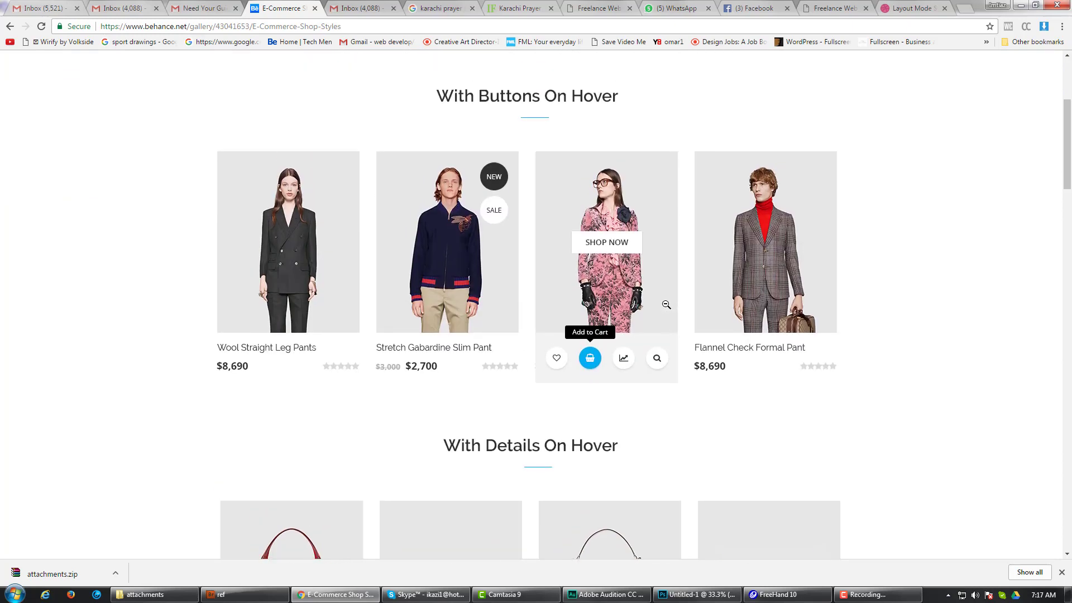
scroll(612, 387, up, 4)
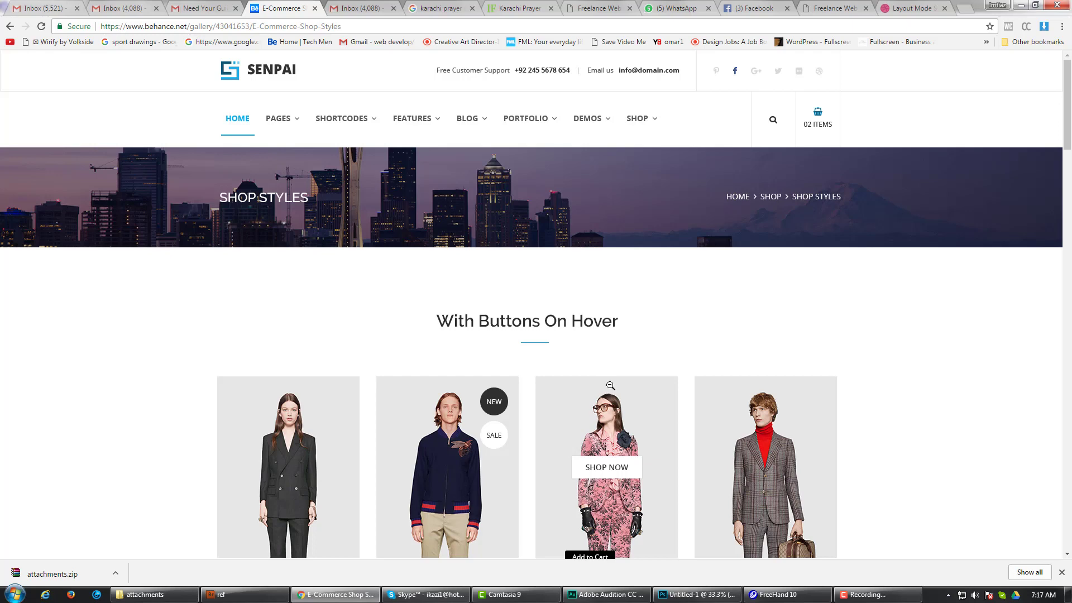
scroll(610, 385, down, 2)
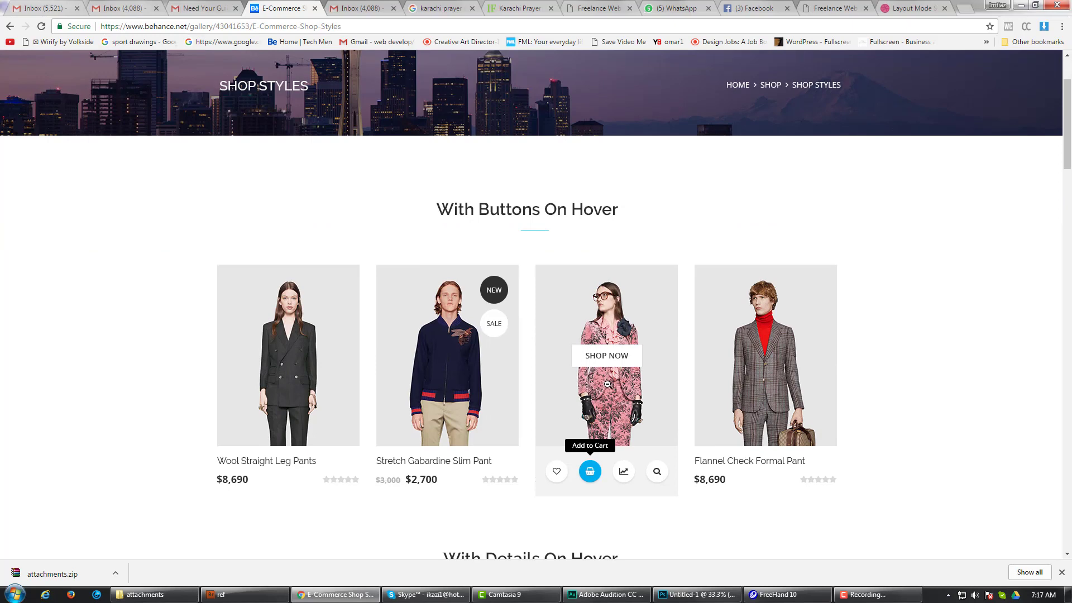
scroll(608, 385, up, 1)
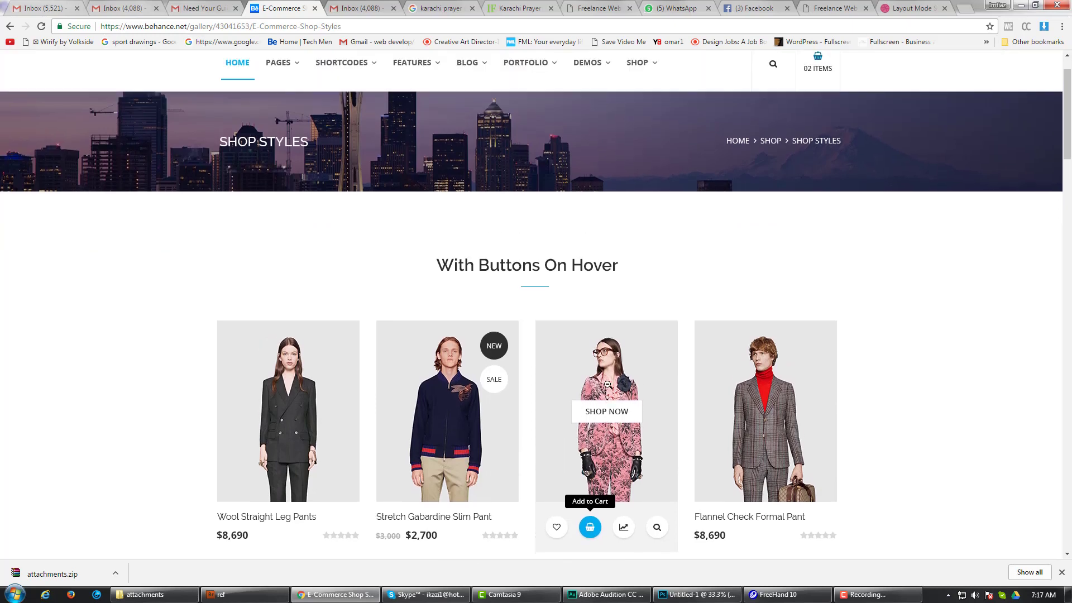
scroll(609, 385, up, 1)
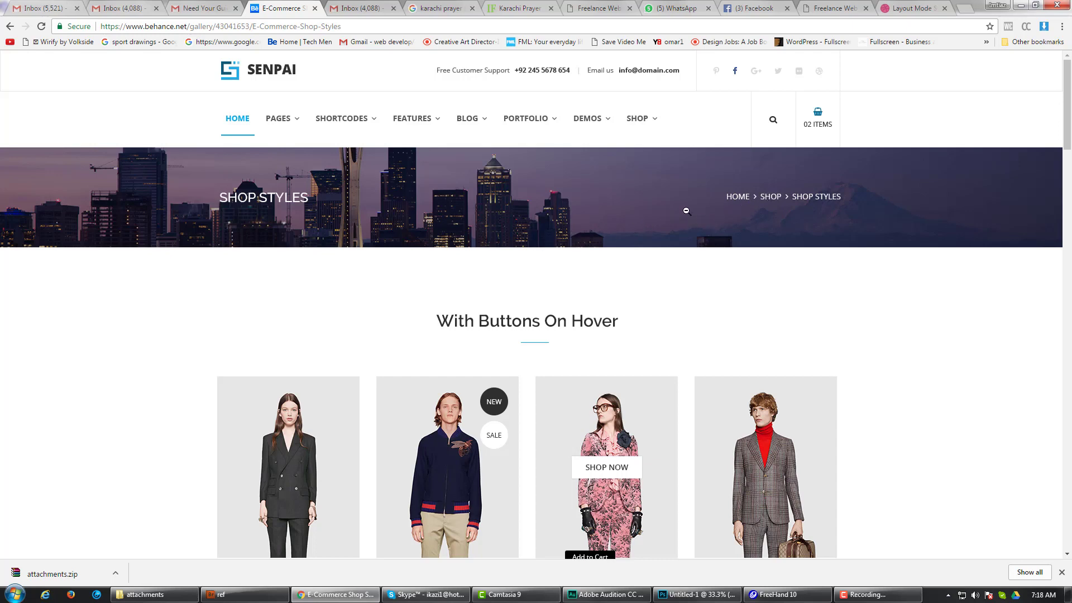
- Scroll the Senpai shop mockup all the way down to its footer
scroll(665, 239, down, 5)
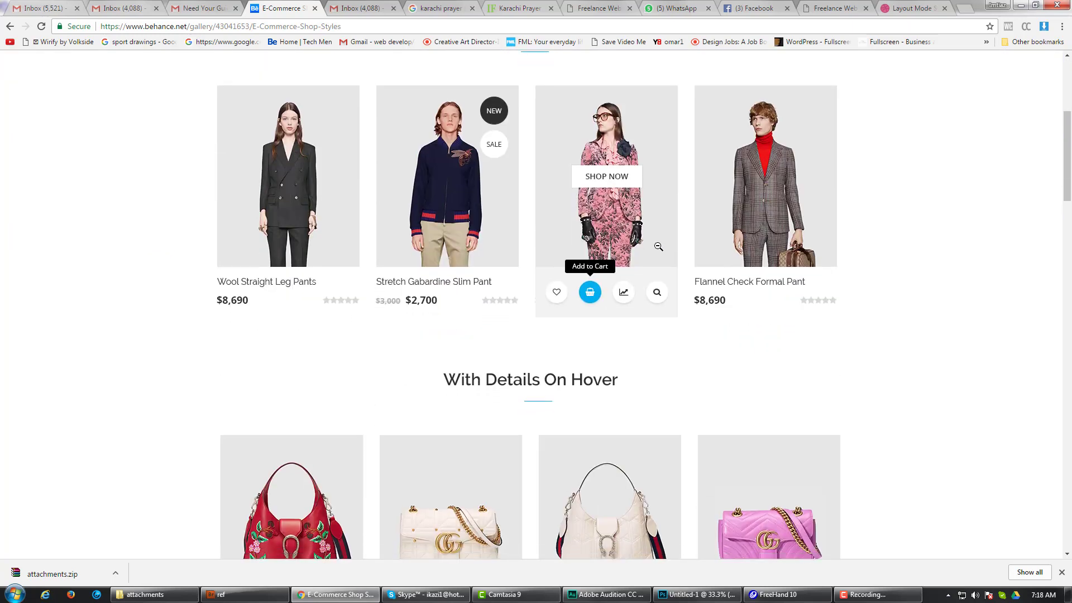
scroll(662, 263, down, 4)
scroll(666, 289, up, 4)
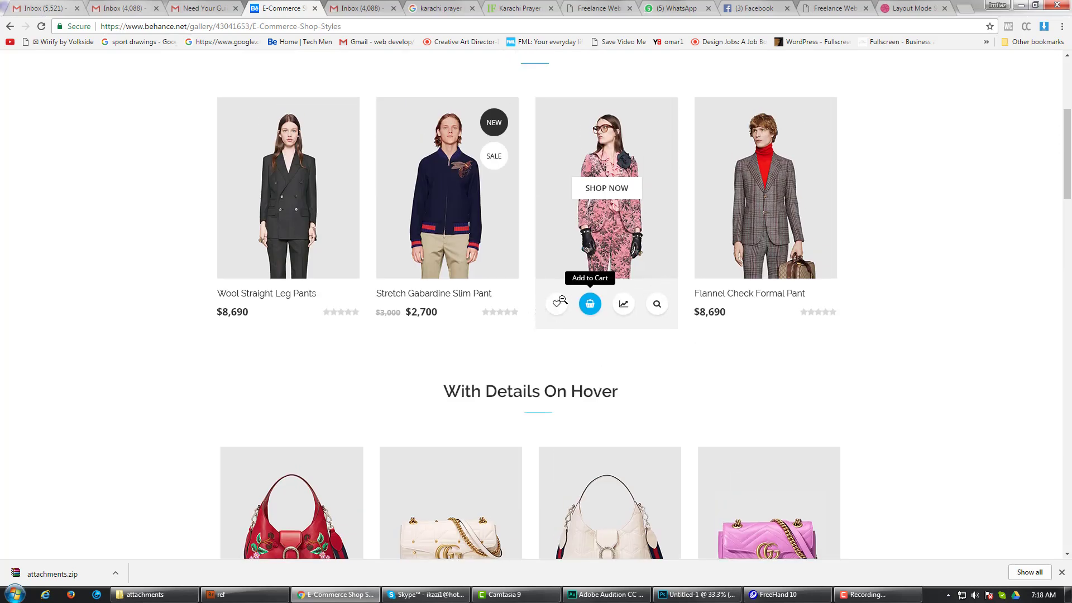
scroll(605, 313, down, 4)
scroll(604, 313, down, 3)
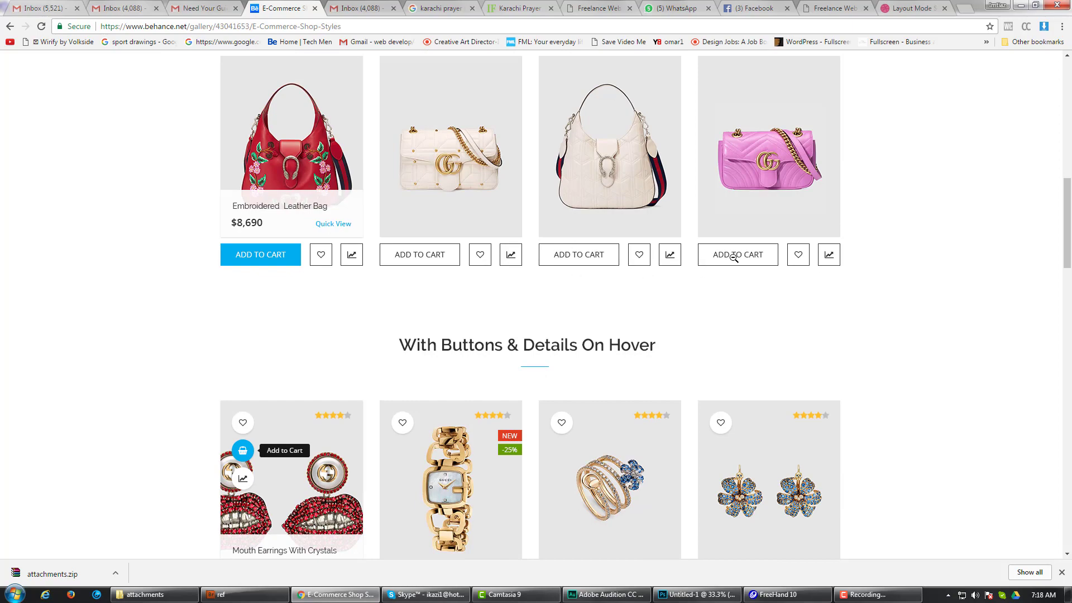
scroll(665, 301, down, 3)
scroll(654, 303, down, 4)
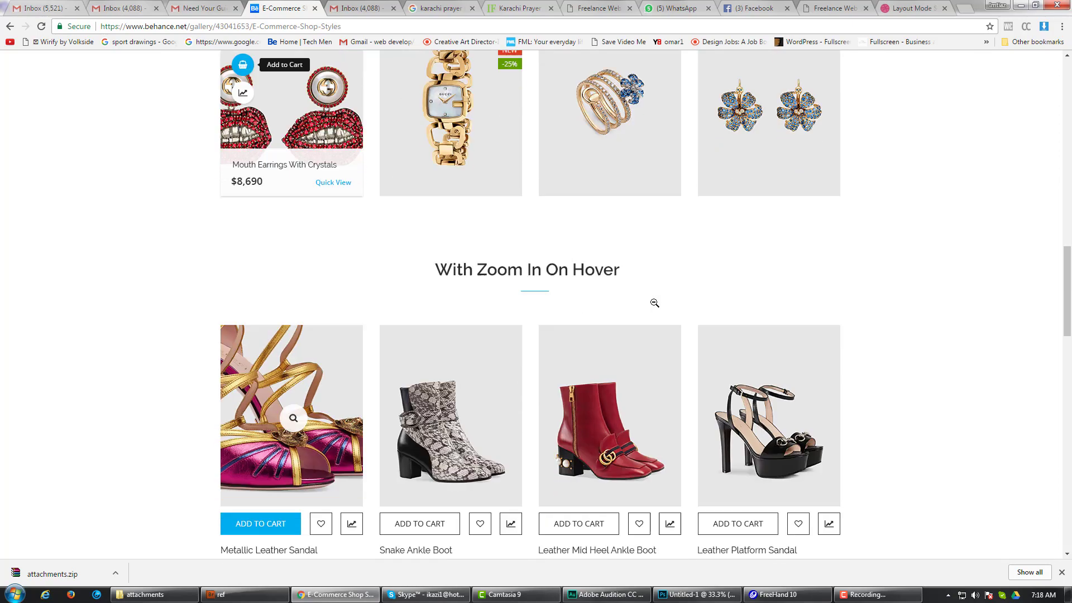
scroll(657, 303, down, 3)
scroll(658, 304, down, 3)
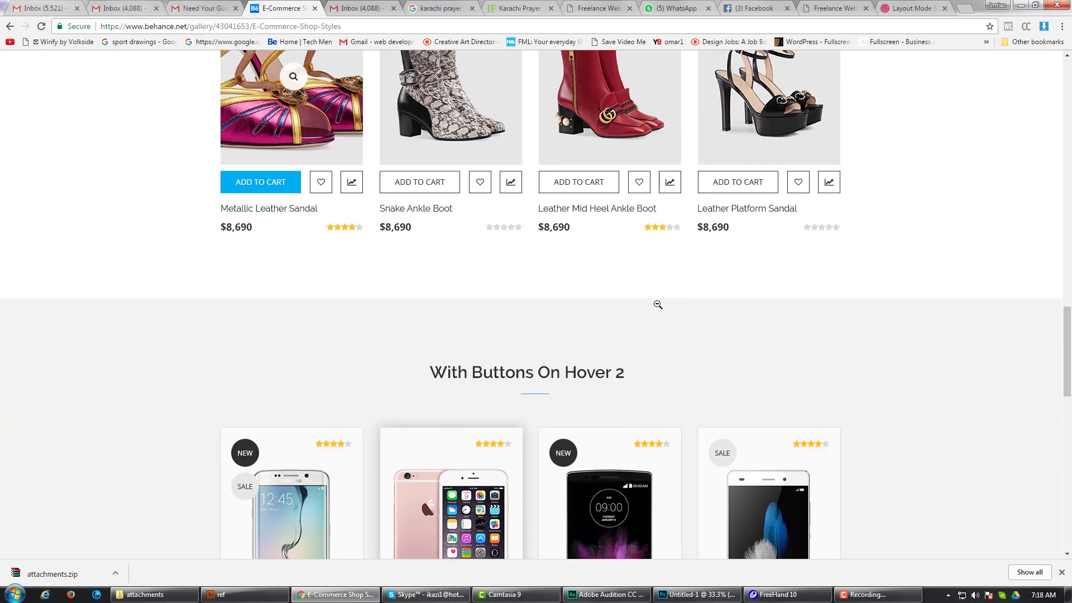
scroll(658, 304, down, 3)
scroll(657, 304, down, 1)
scroll(658, 305, down, 2)
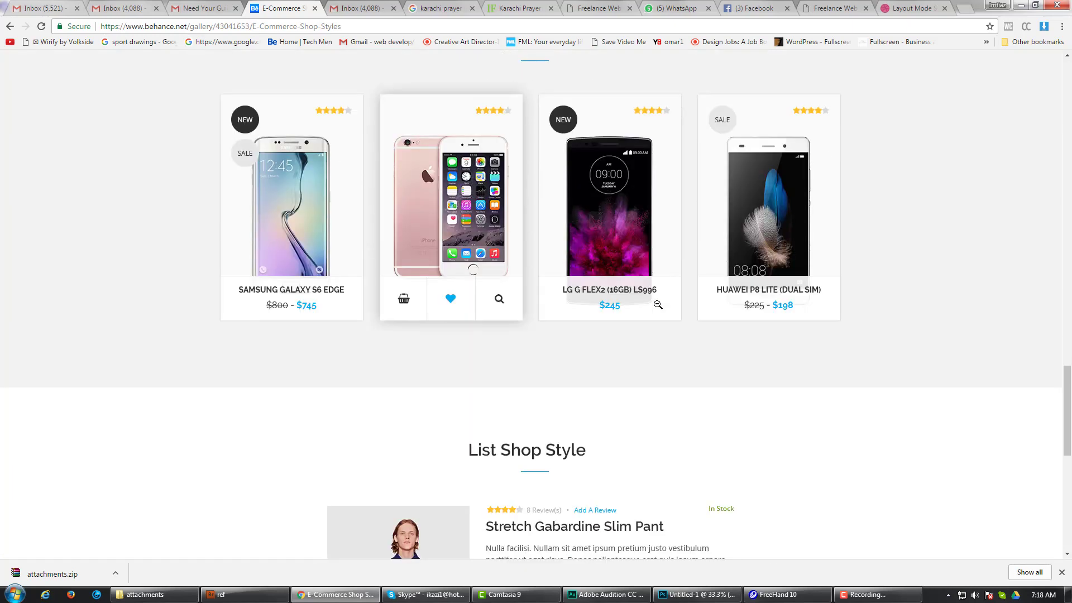
scroll(658, 304, down, 3)
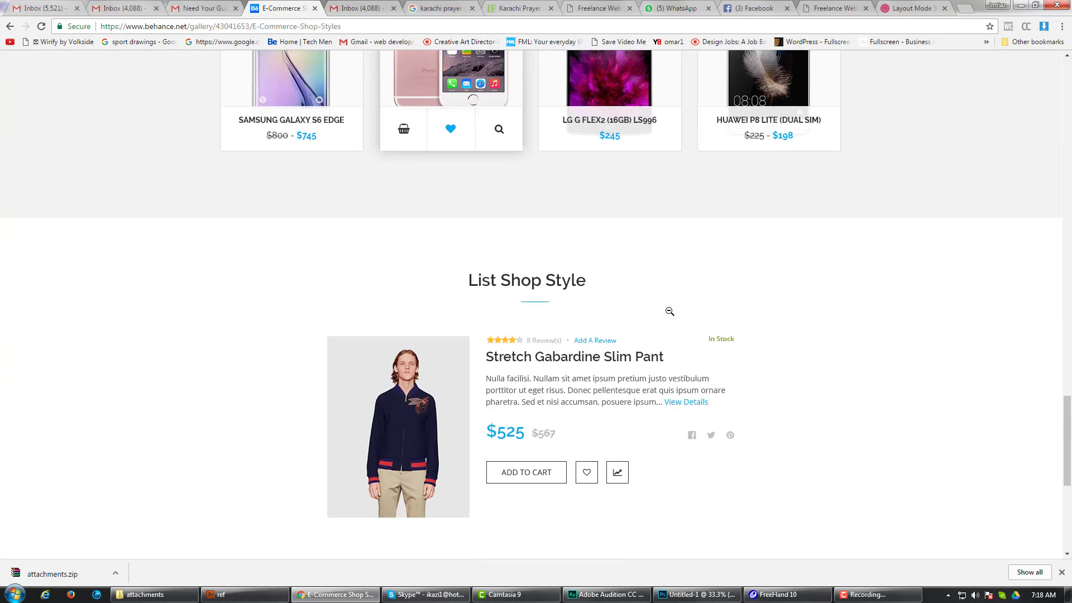
scroll(671, 311, down, 3)
scroll(668, 310, down, 3)
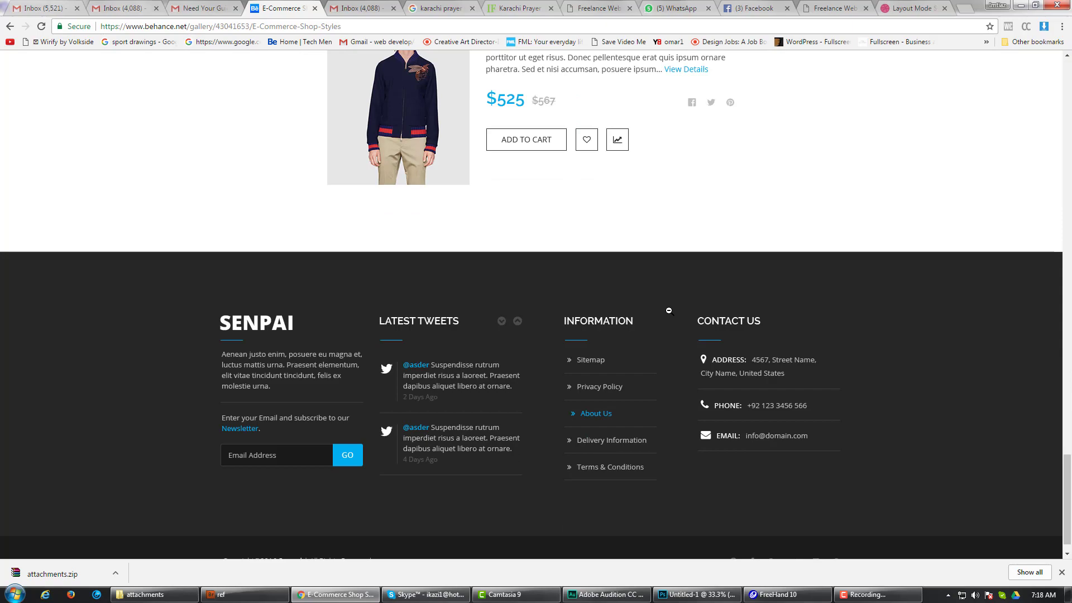
- Scroll back up the mockup and click OK on the Internet Download Manager warning
scroll(669, 310, up, 4)
scroll(669, 310, up, 6)
scroll(670, 311, up, 5)
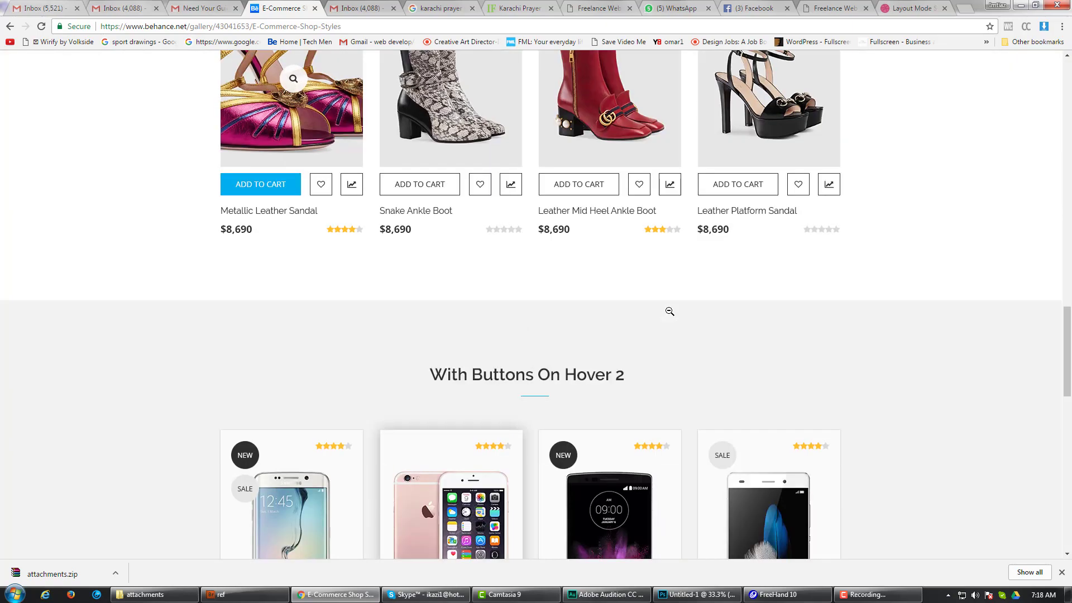
scroll(669, 311, up, 5)
scroll(669, 311, up, 4)
scroll(670, 311, up, 1)
scroll(670, 311, up, 6)
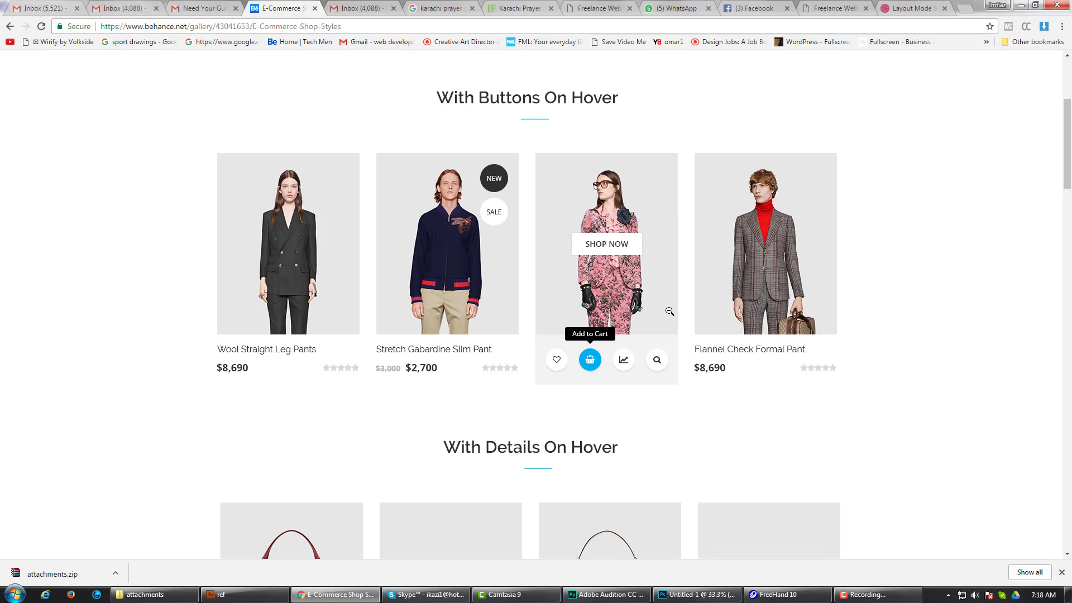
scroll(669, 311, up, 4)
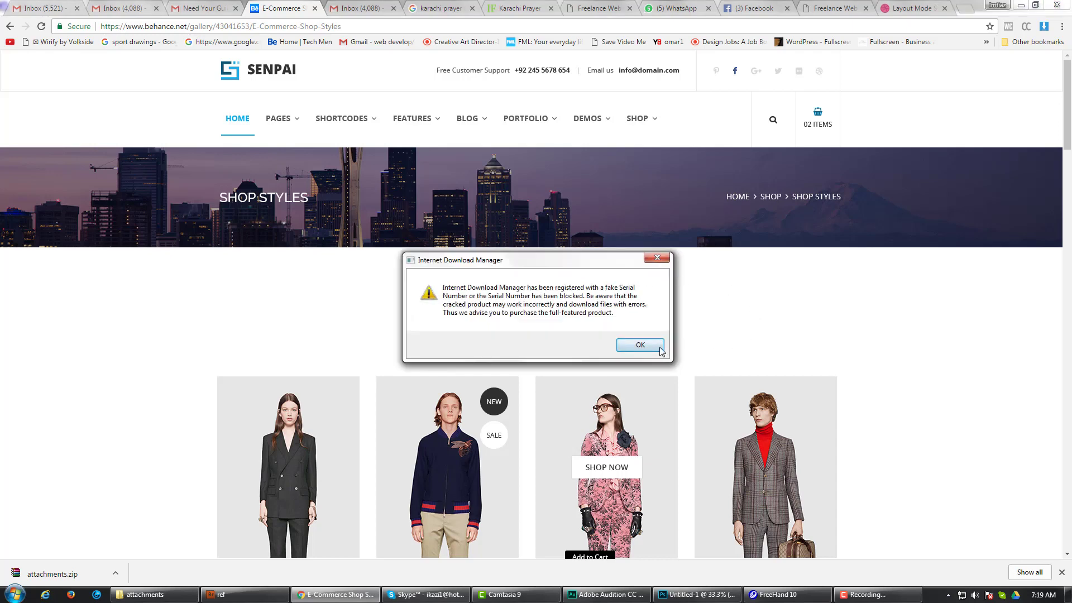
click(640, 345)
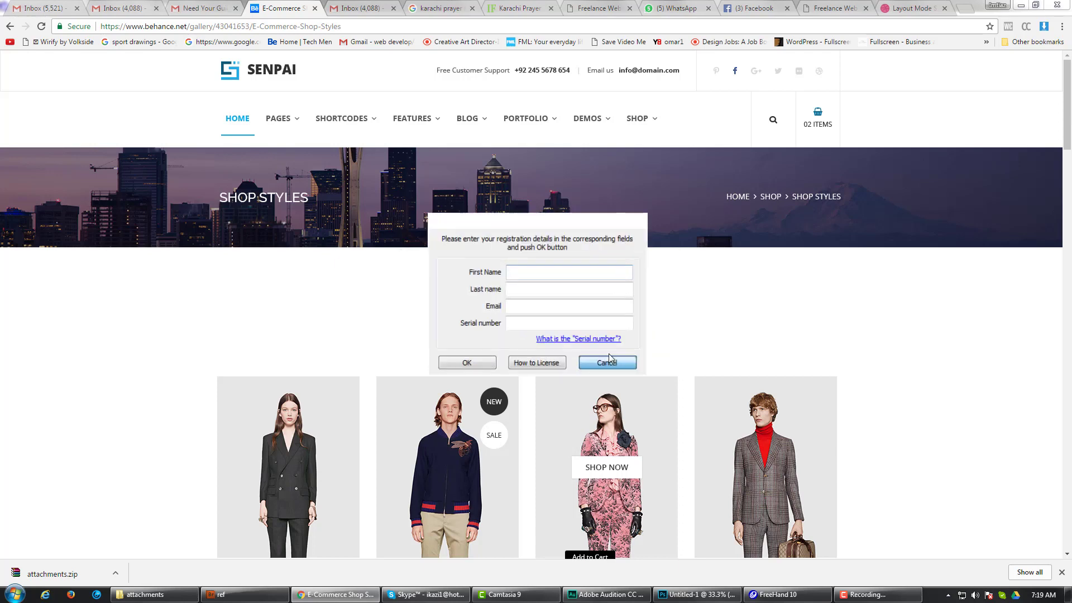